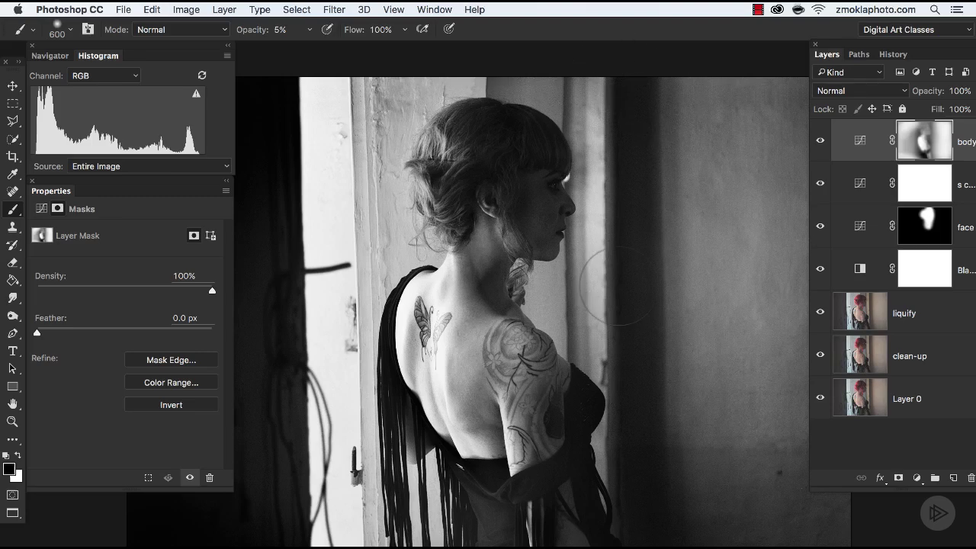
Add a Curves adjustment layer above the body layer and name it "hair".
left_click_drag(654, 336, 634, 318)
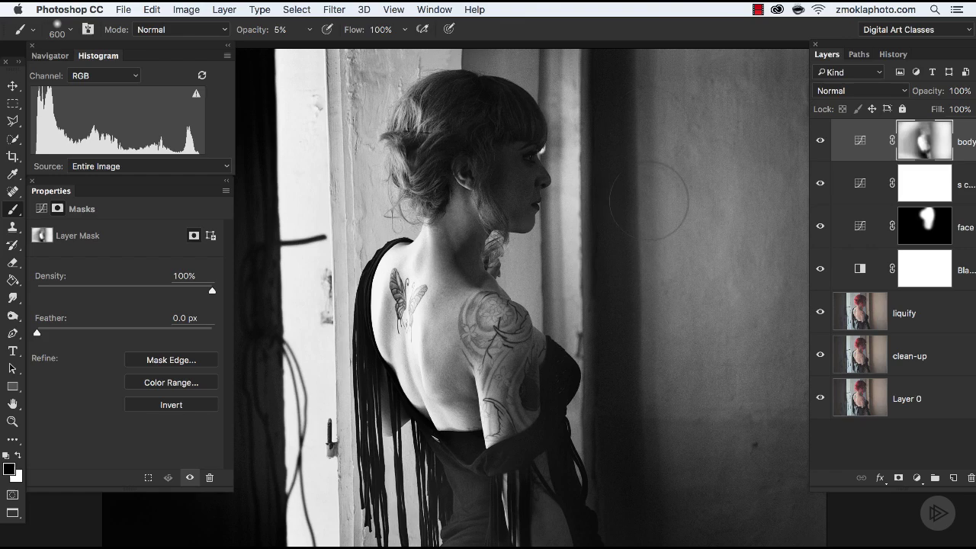
key("v")
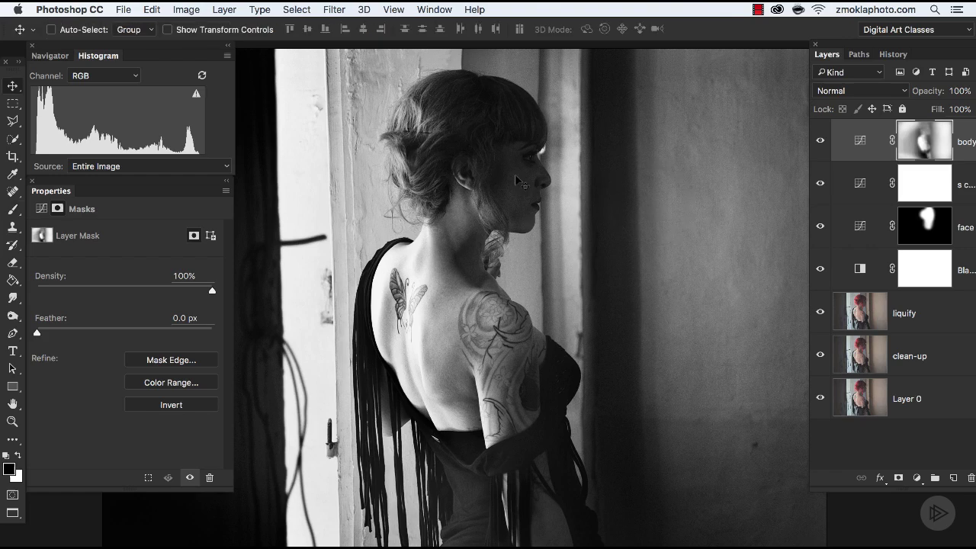
key("super+plus")
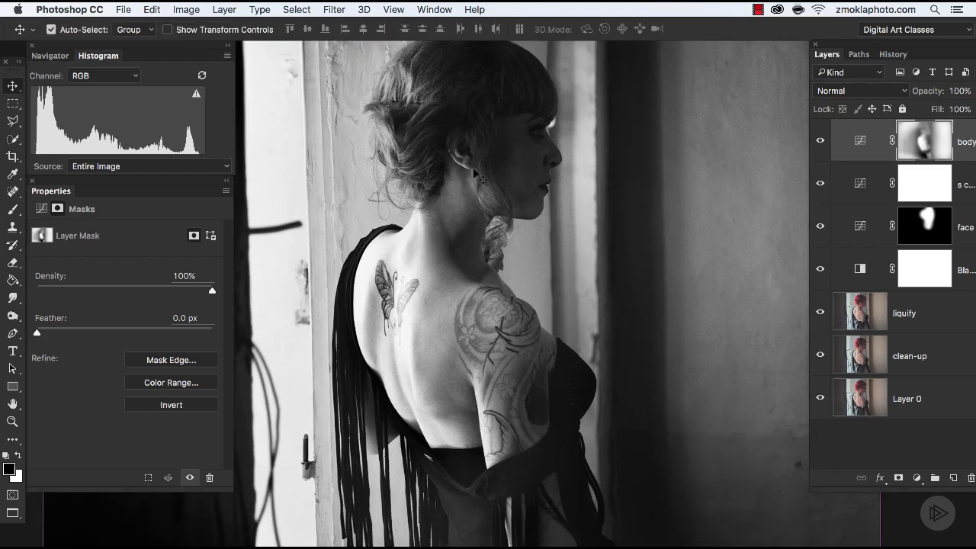
key("super+plus")
left_click_drag(555, 204, 572, 385)
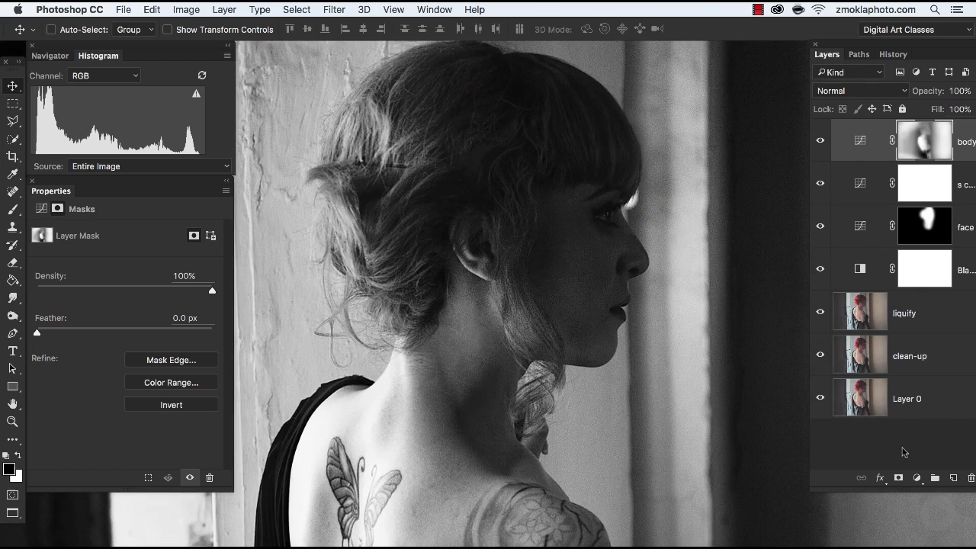
left_click(917, 478)
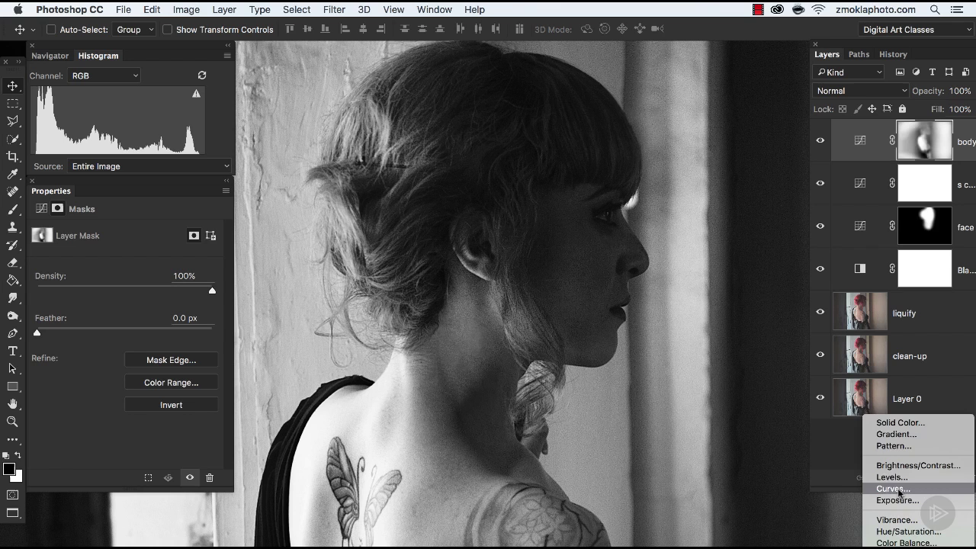
left_click(909, 487)
double_click(963, 141)
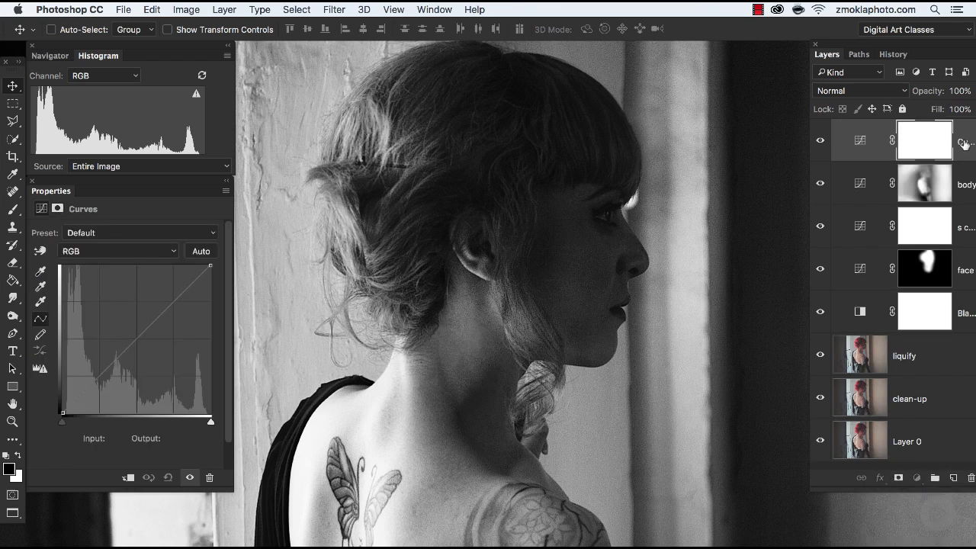
type("hair")
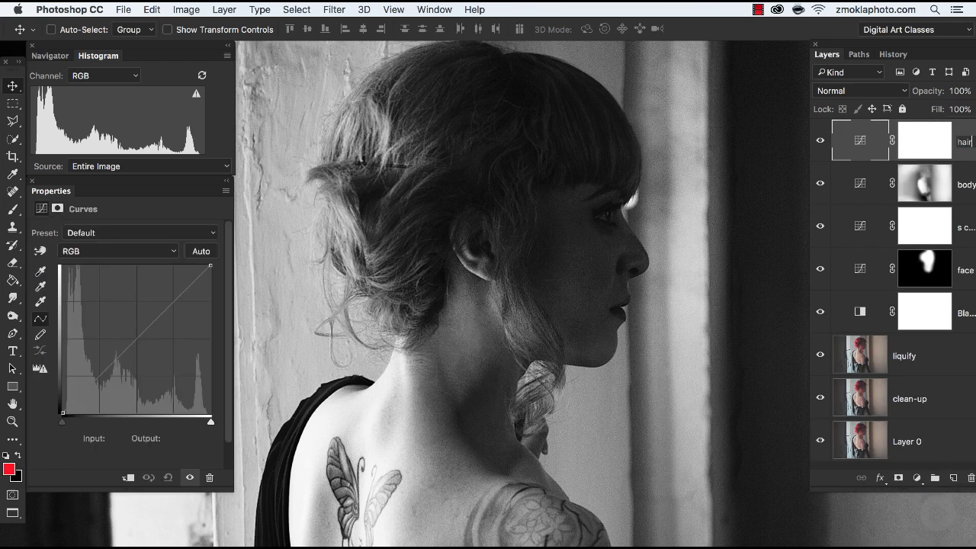
key("Return")
Sample a bright strand and a dark area of the hair with the on-image adjustment tool to add two curve points.
left_click(40, 251)
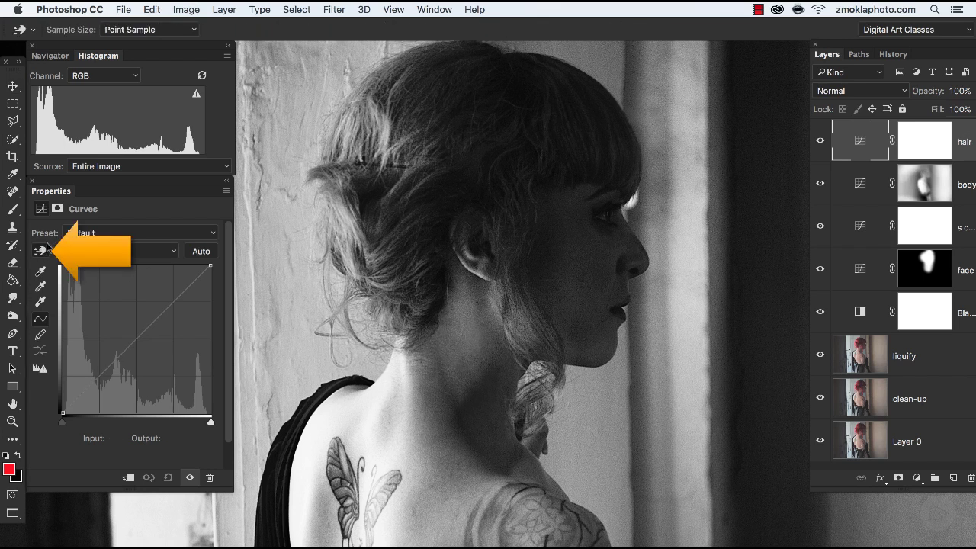
left_click(388, 131)
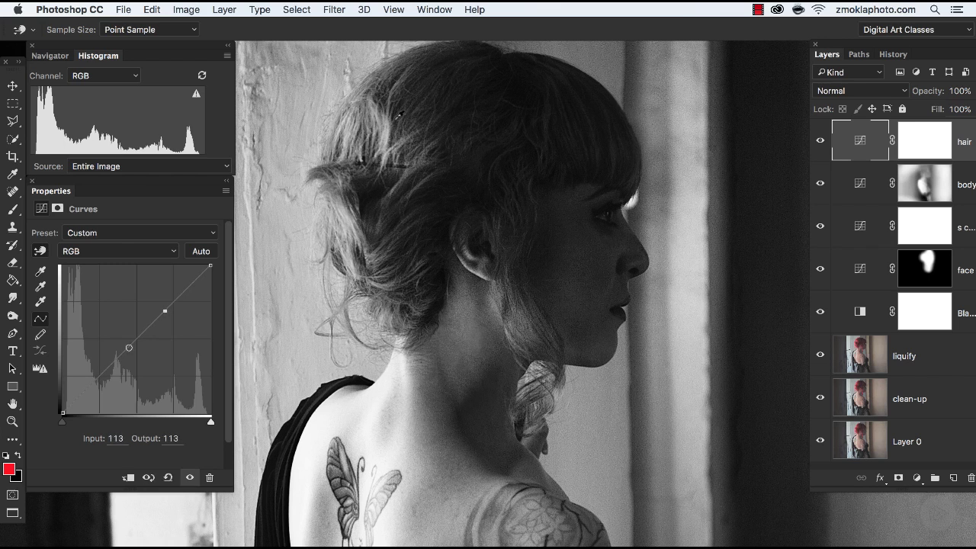
left_click(493, 100)
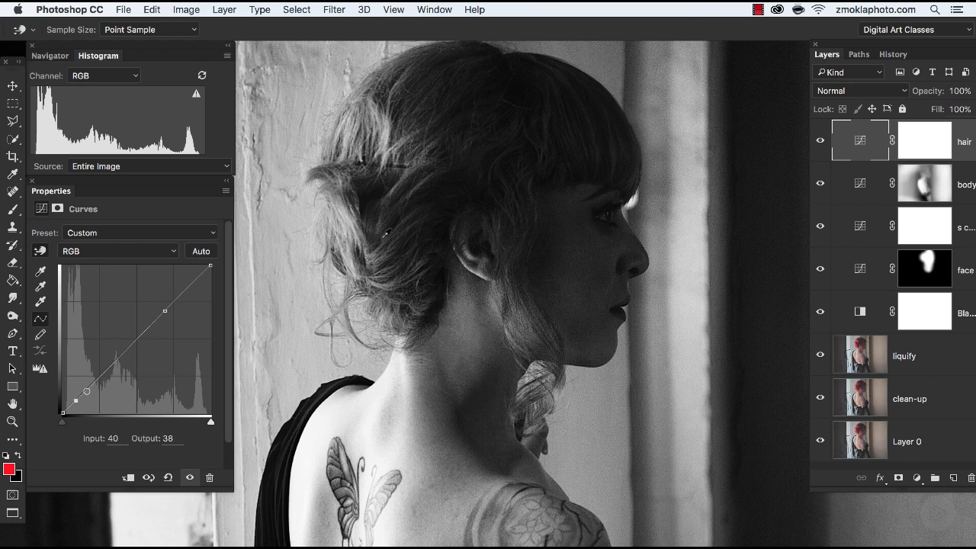
left_click_drag(382, 218, 386, 243)
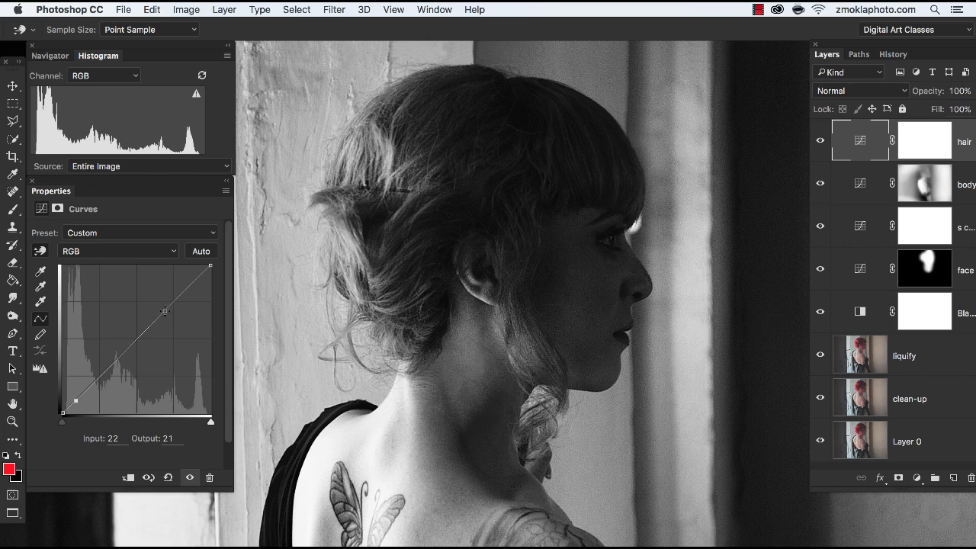
Raise the hair curve's highlight point and lower its shadow point to input 26, output 19.
left_click_drag(165, 309, 163, 295)
left_click(76, 399)
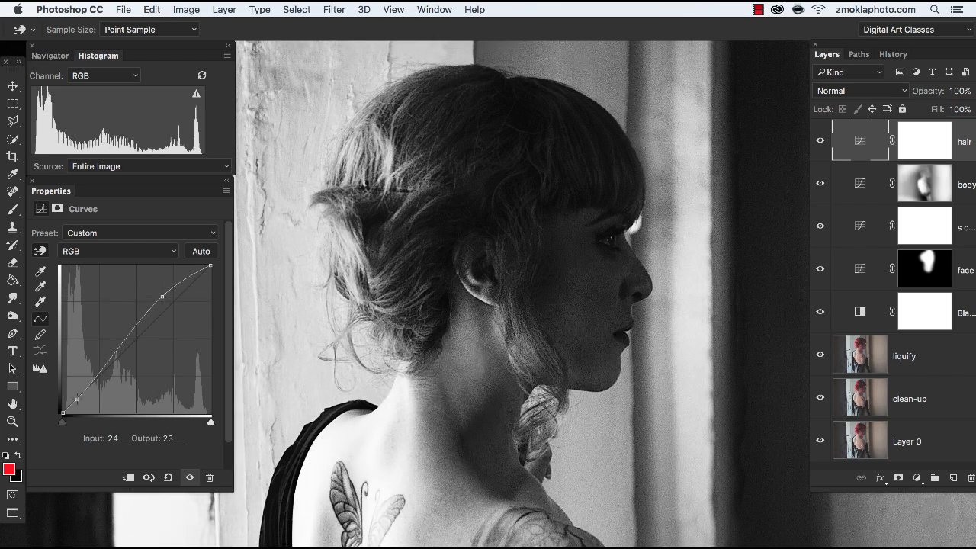
left_click_drag(77, 400, 78, 402)
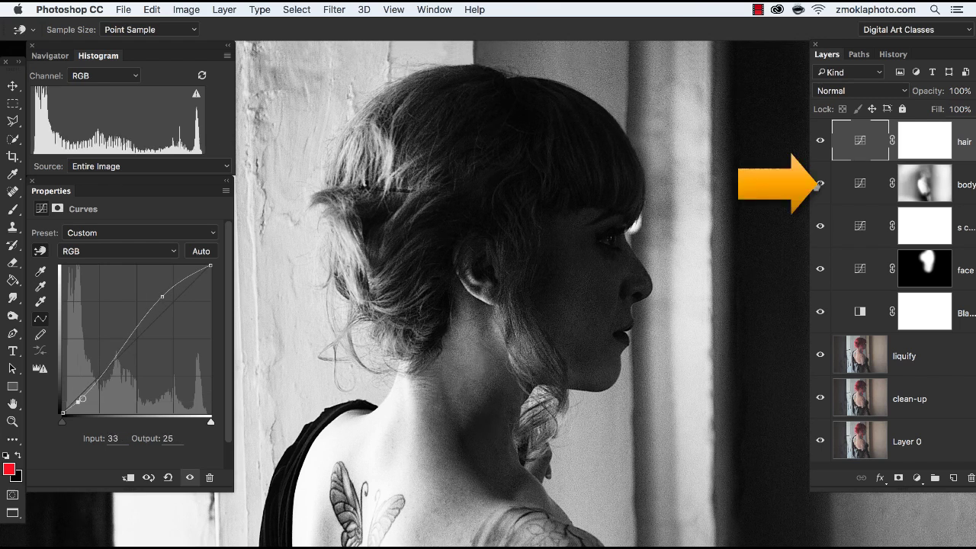
Compare the photo with the body layer hidden and shown, and select the body layer's mask.
left_click(820, 186)
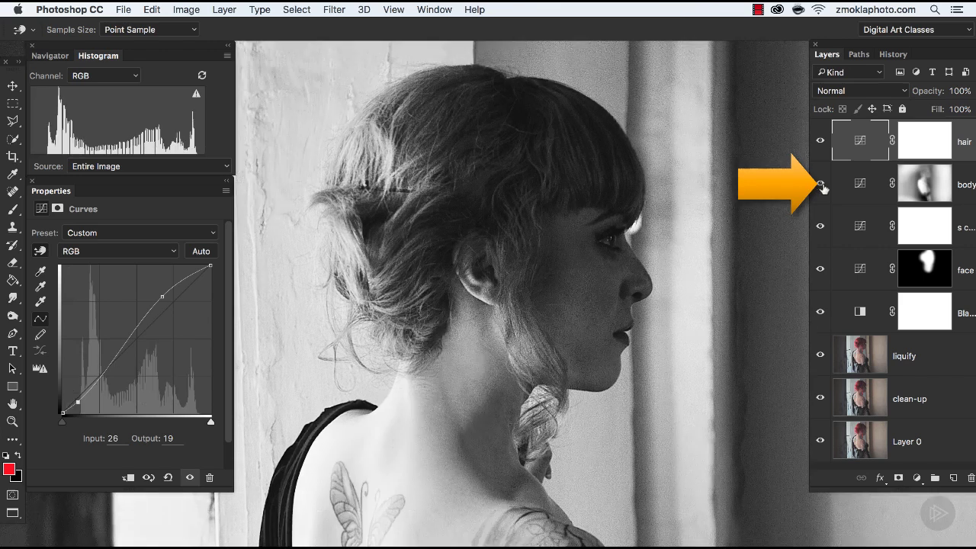
left_click(821, 186)
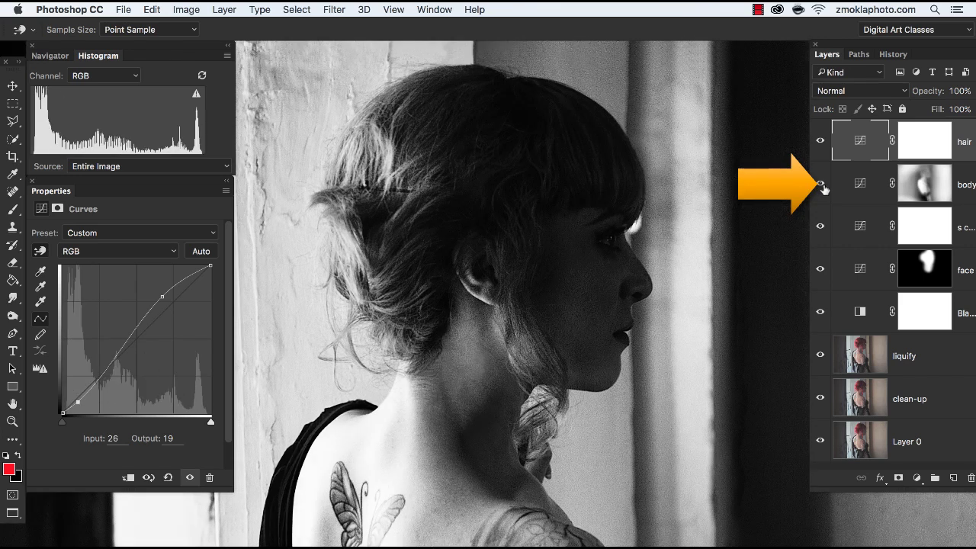
left_click(918, 191)
key("v")
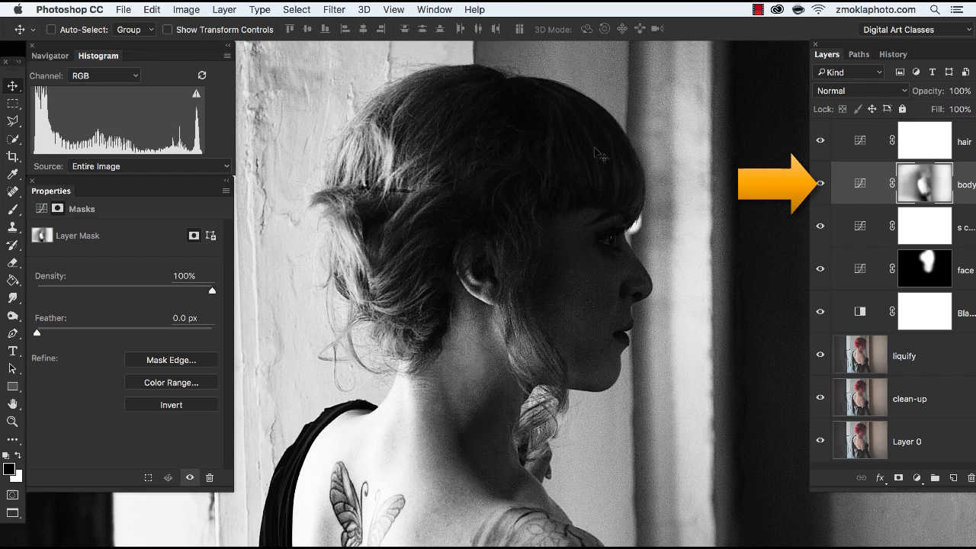
left_click(820, 184)
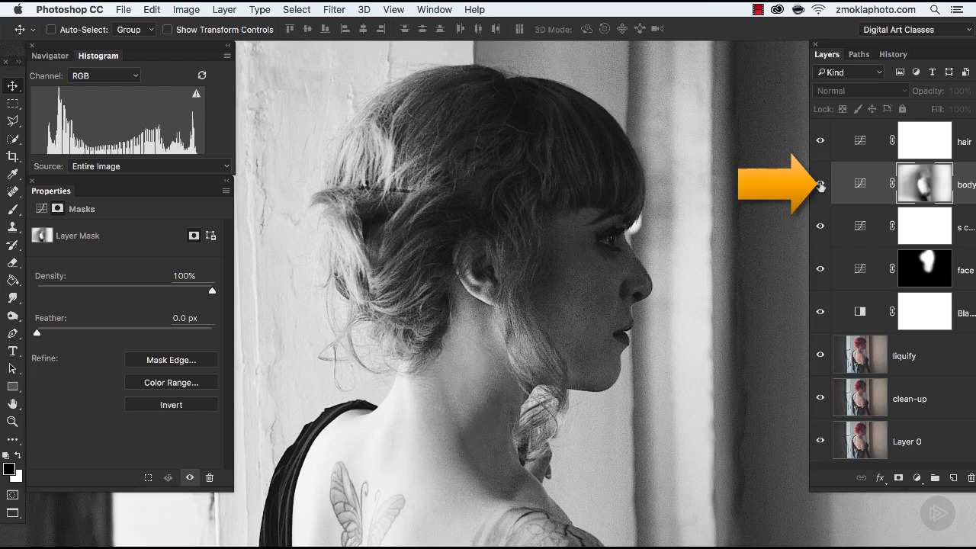
left_click(820, 185)
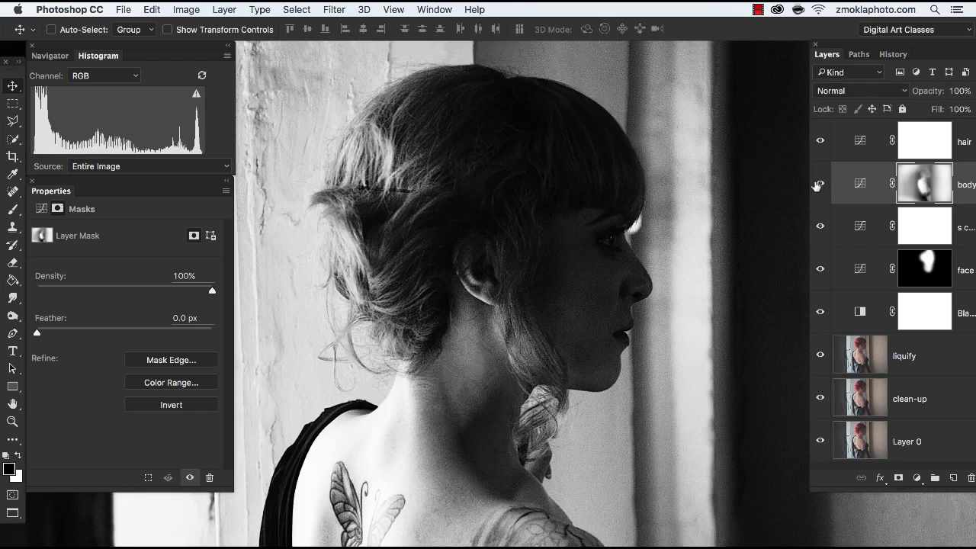
Paint black at 20% opacity on the body mask over the dark crown and side hair, with soft brushes up to size 700.
key("b")
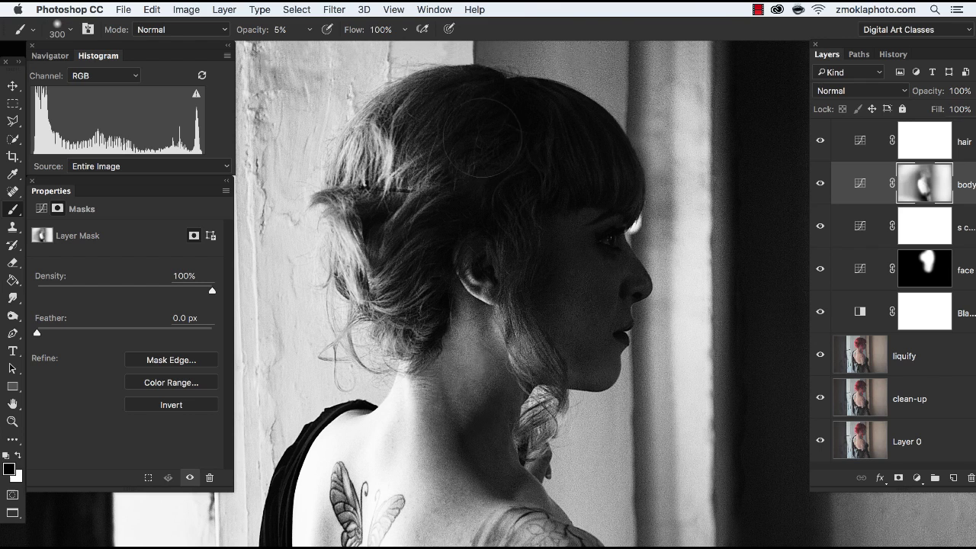
key("2")
key("bracketright")
key("bracketright")
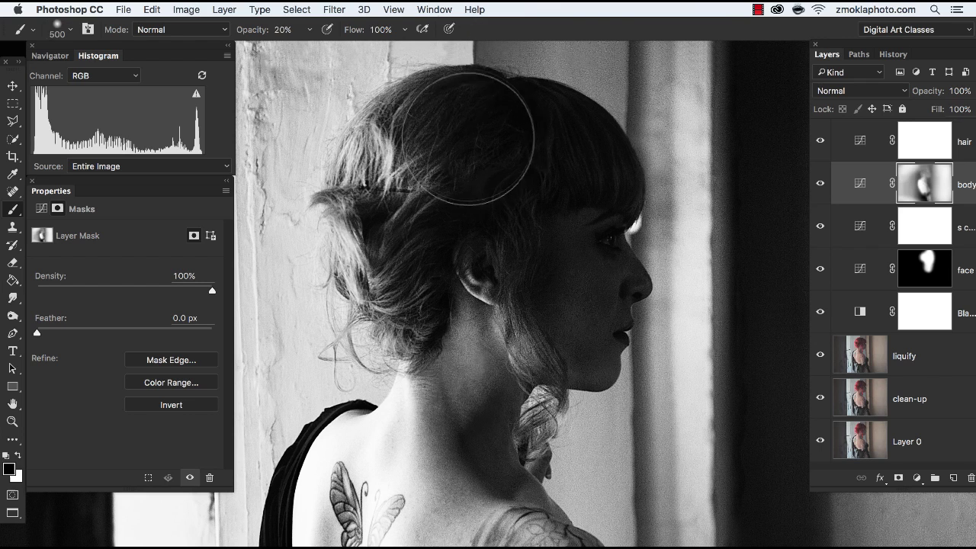
key("bracketleft")
key("bracketleft")
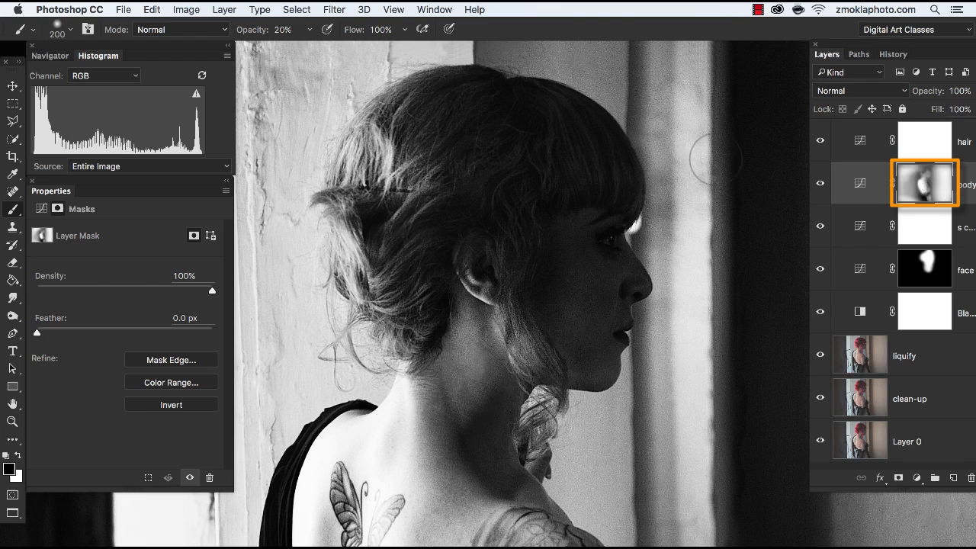
key("]")
key("]")
key("]")
mouse_move(565, 157)
left_mouse_down()
mouse_move(527, 127)
mouse_move(520, 107)
left_mouse_up()
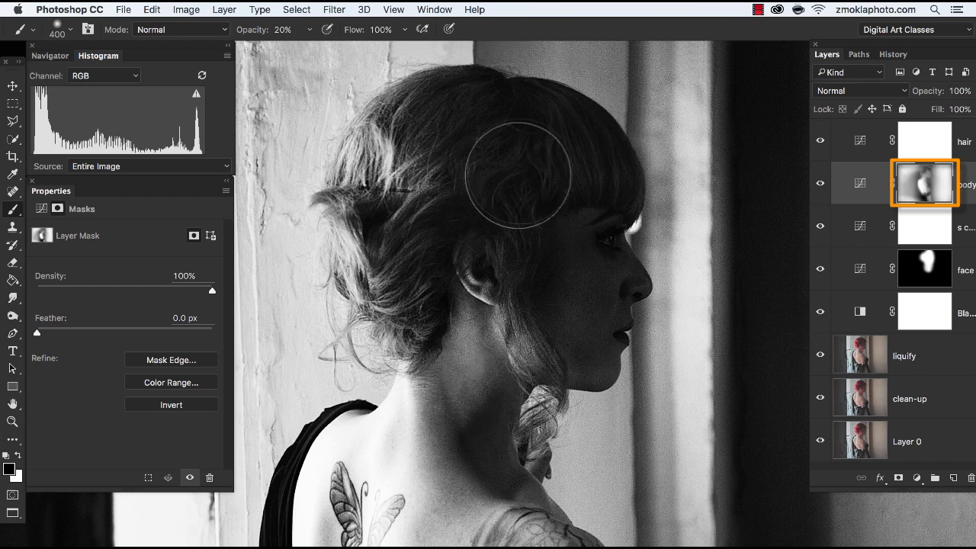
key("bracketright")
key("bracketright")
key("bracketright")
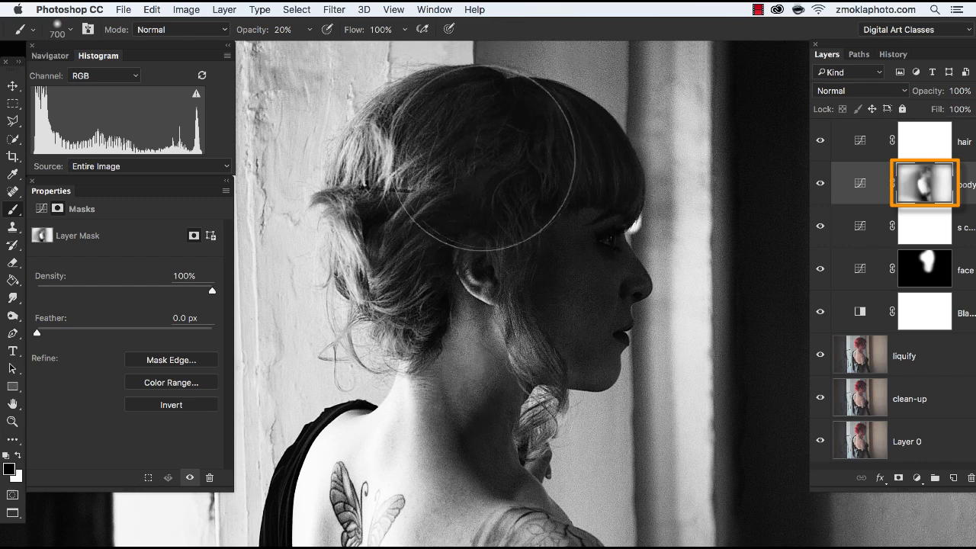
Compare the photo with the body layer and the hair layer each hidden and shown.
left_click(821, 184)
left_click(820, 184)
left_click(820, 141)
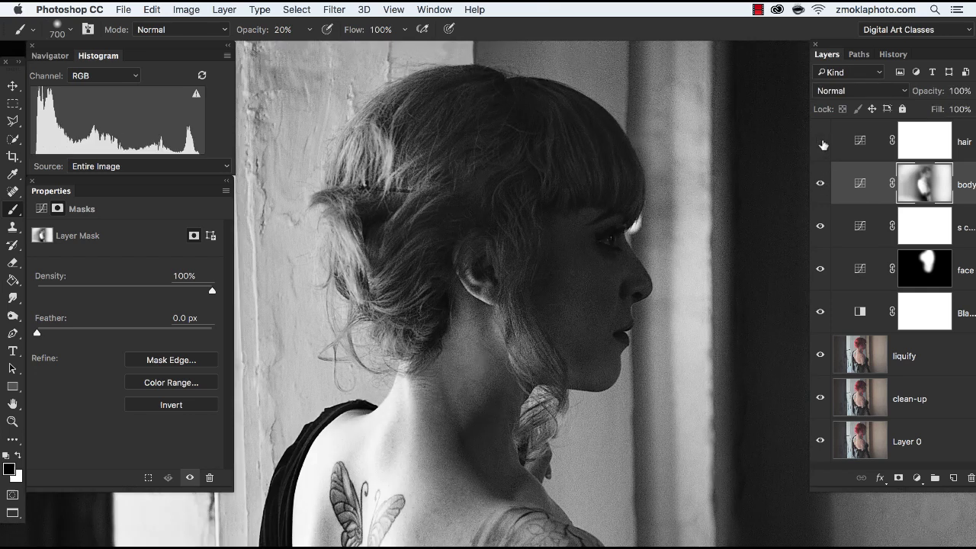
left_click(820, 141)
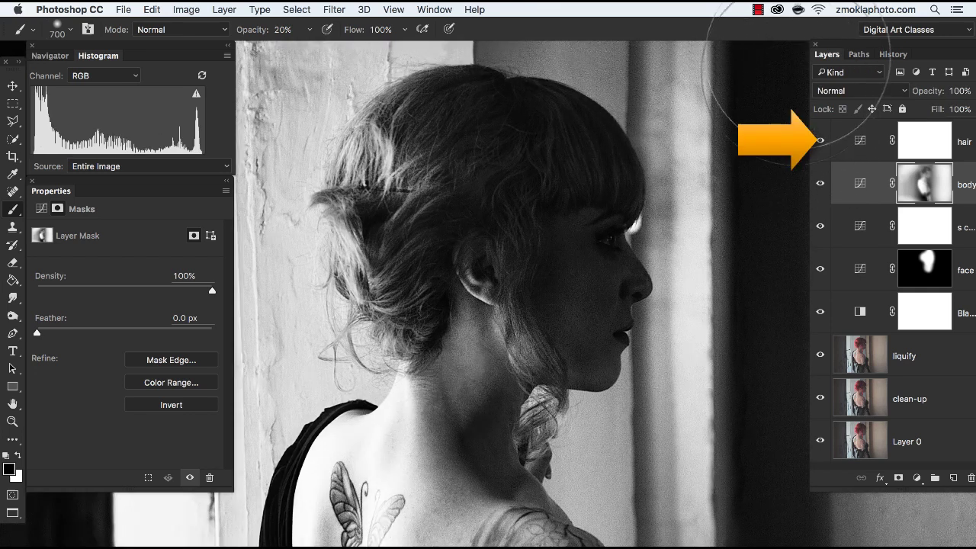
left_click(820, 142)
key("super+minus")
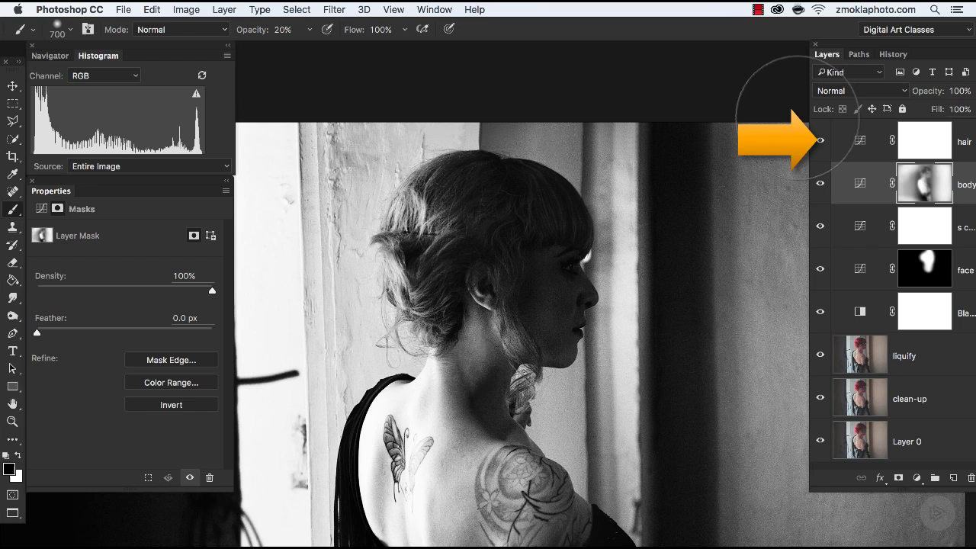
Refine the hair curve with the highlight point at input 170, output 205 and the shadow point at input 26, output 21.
left_click(861, 141)
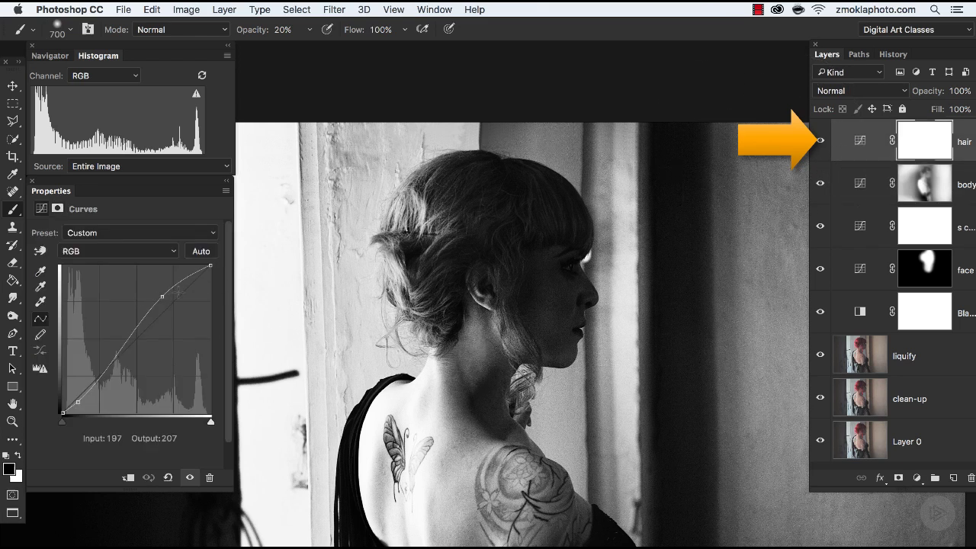
left_click_drag(161, 296, 161, 294)
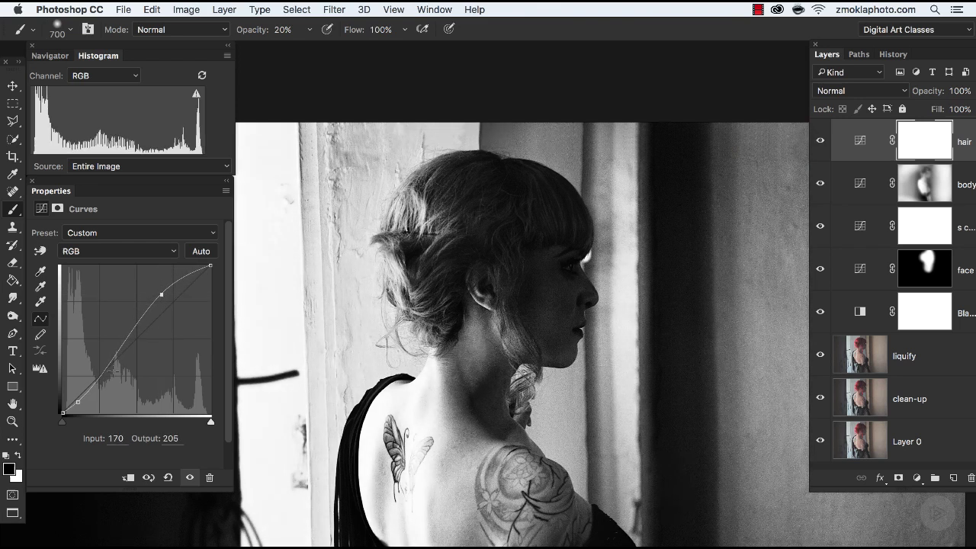
left_click_drag(80, 403, 78, 401)
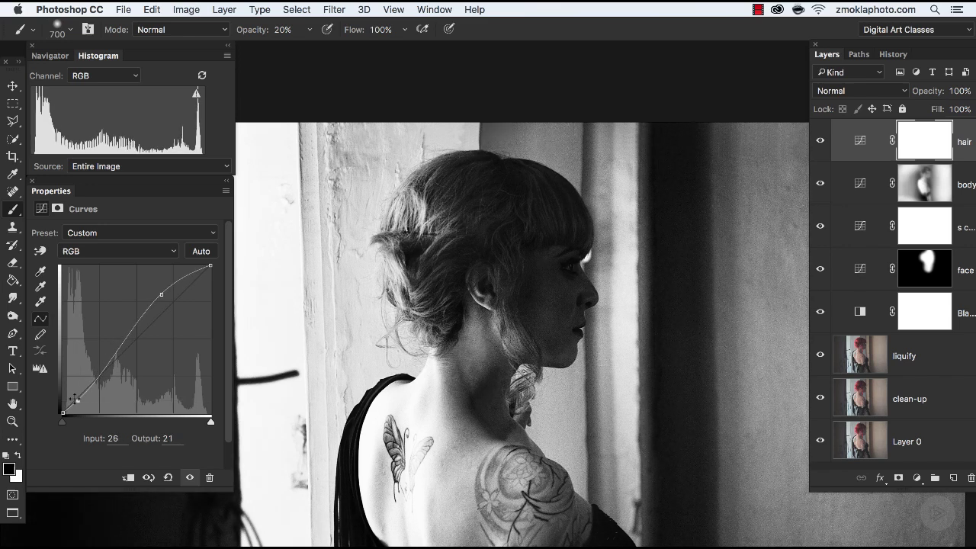
Invert the hair layer's mask to black.
key("super+plus")
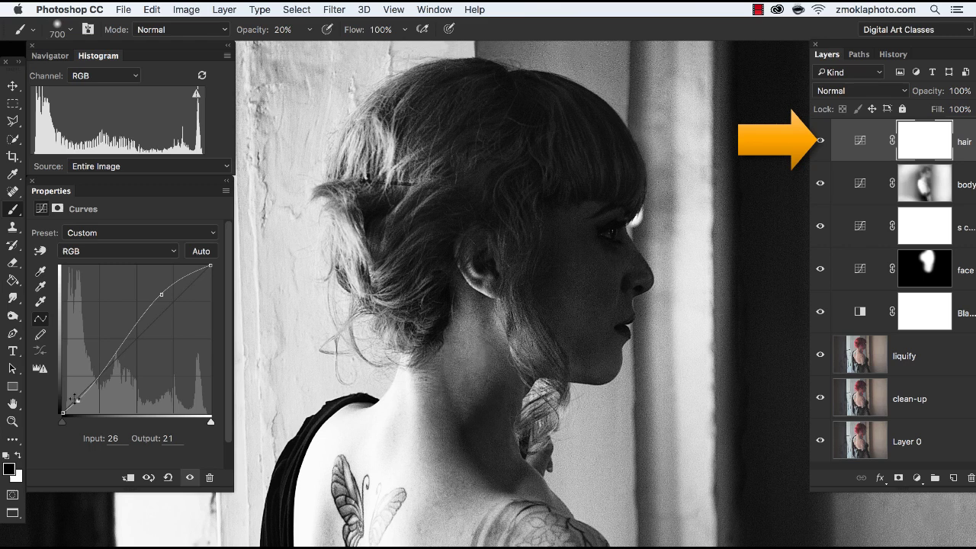
left_click(920, 147)
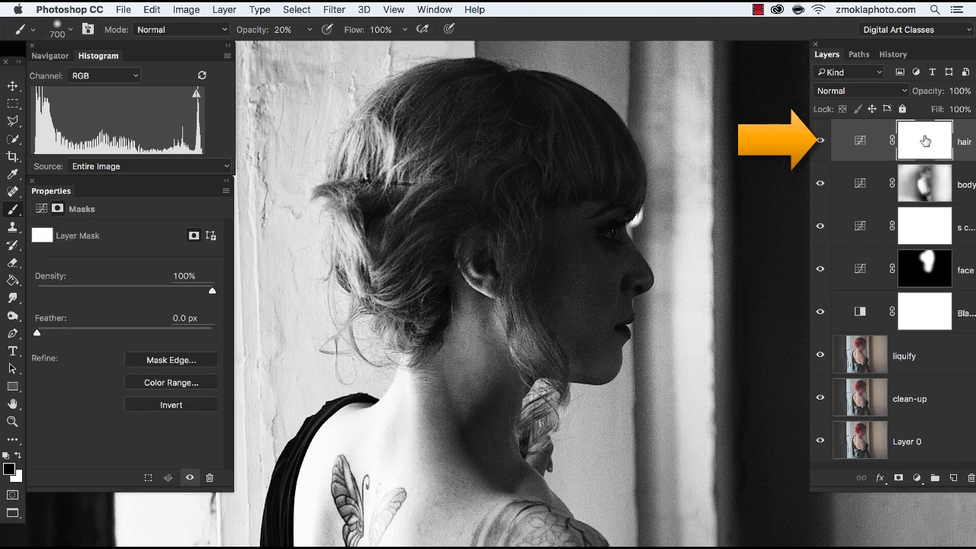
key("super+i")
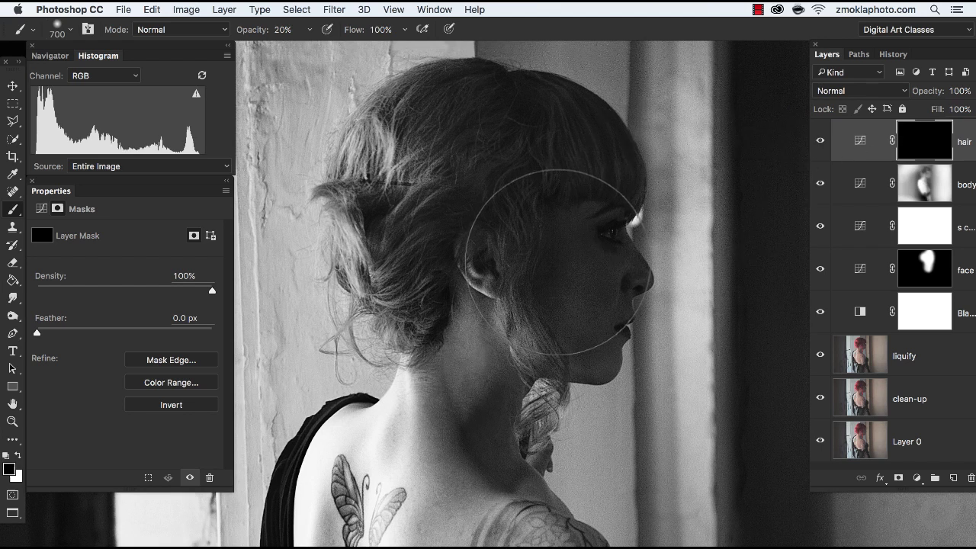
Paint white at 20% opacity on the hair mask over the crown and the back hair with a size 500 soft brush.
key("bracketleft")
key("bracketleft")
key("bracketleft")
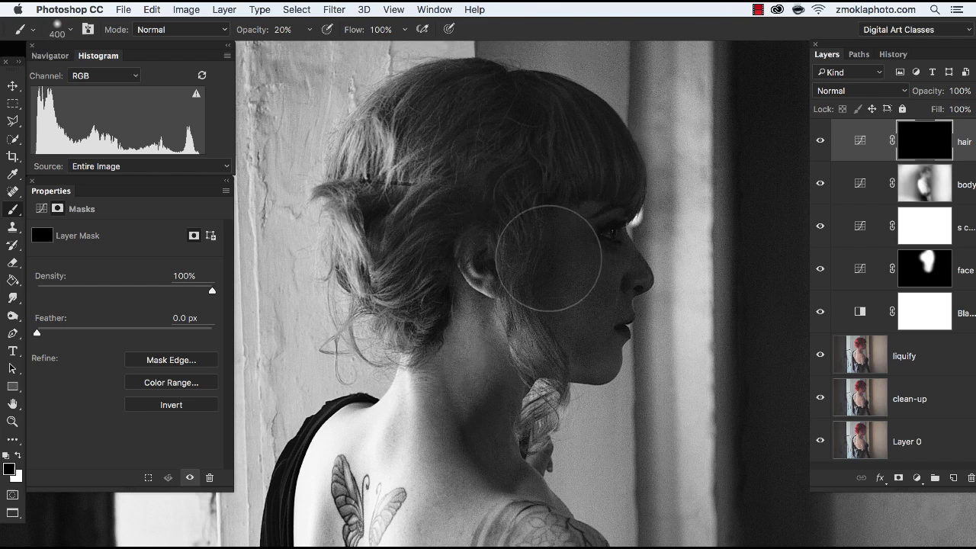
key("x")
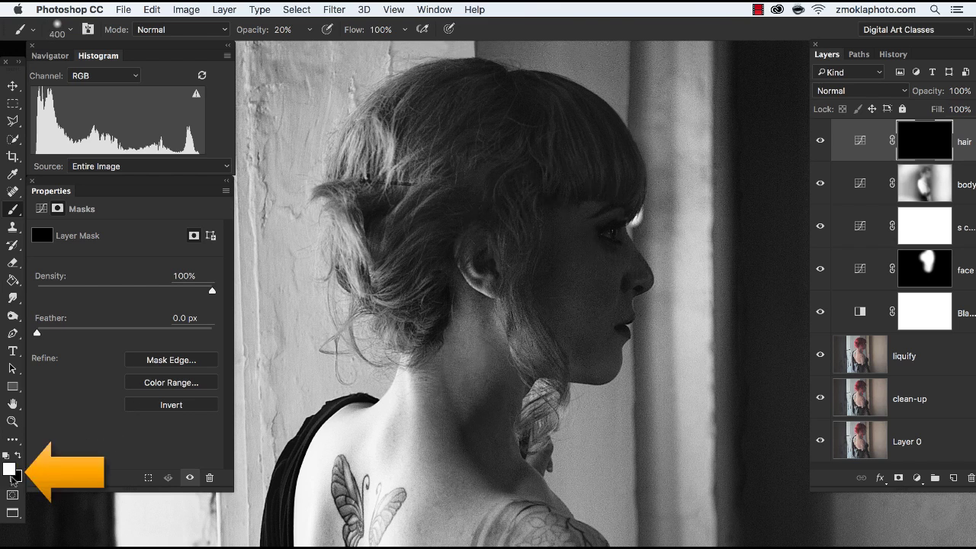
key("bracketright")
key("bracketright")
key("bracketright")
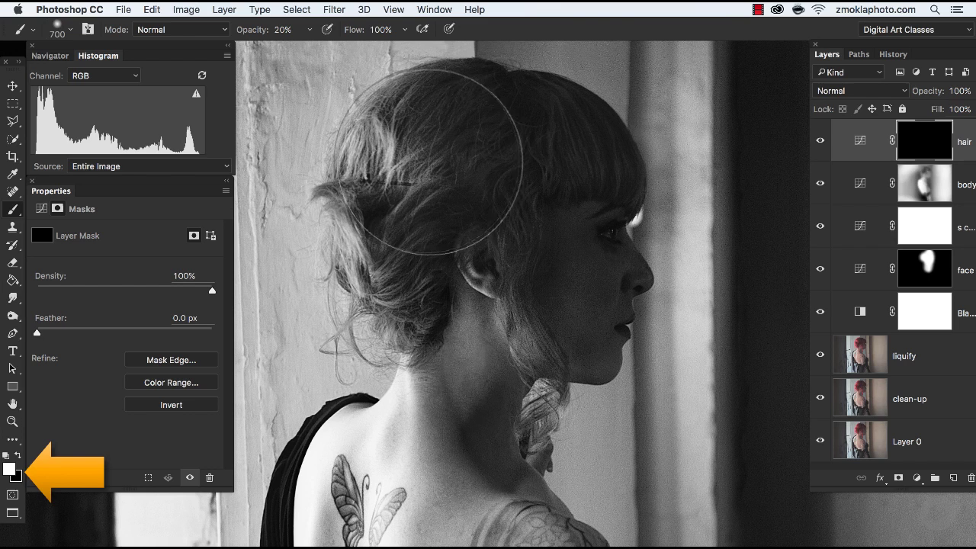
key("bracketleft")
key("bracketleft")
mouse_move(433, 159)
left_mouse_down()
mouse_move(410, 159)
mouse_move(440, 145)
left_mouse_up()
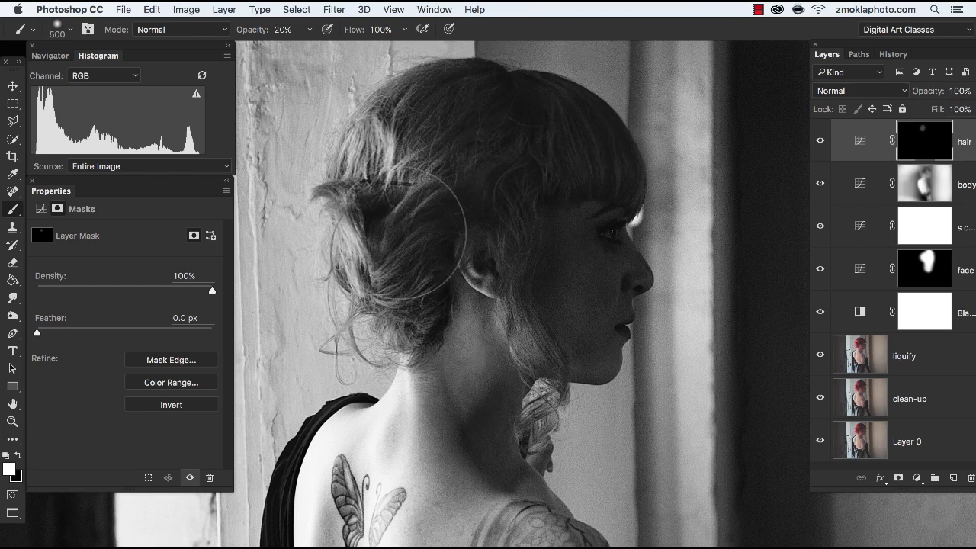
mouse_move(406, 191)
left_mouse_down()
mouse_move(453, 75)
mouse_move(395, 198)
left_mouse_up()
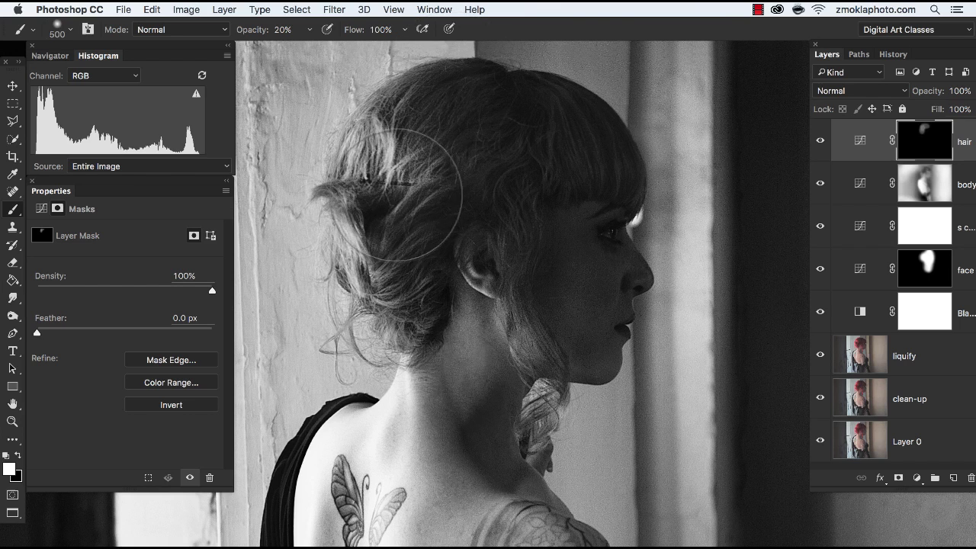
Build up white at 50% opacity on the hair mask over the crown highlights with soft brushes of size 300 to 500.
key("5")
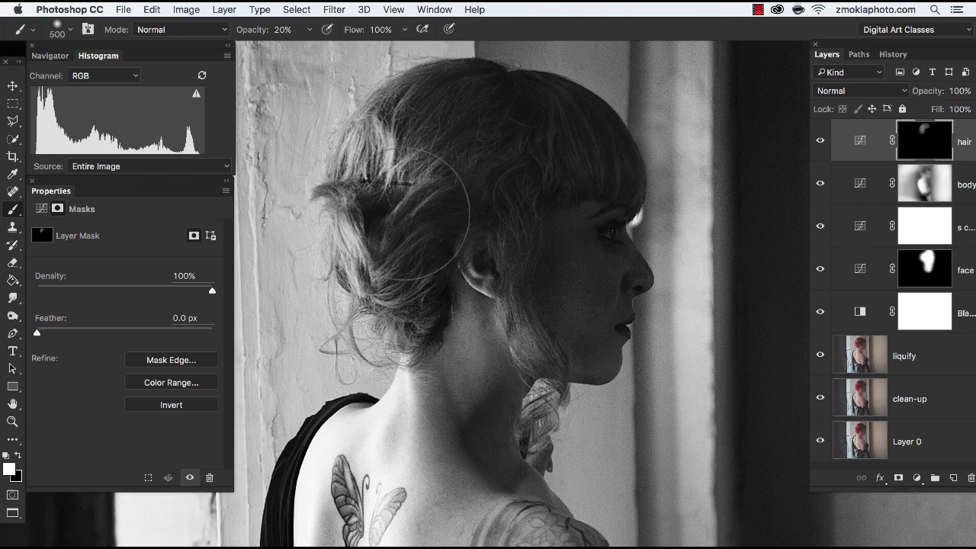
key("[")
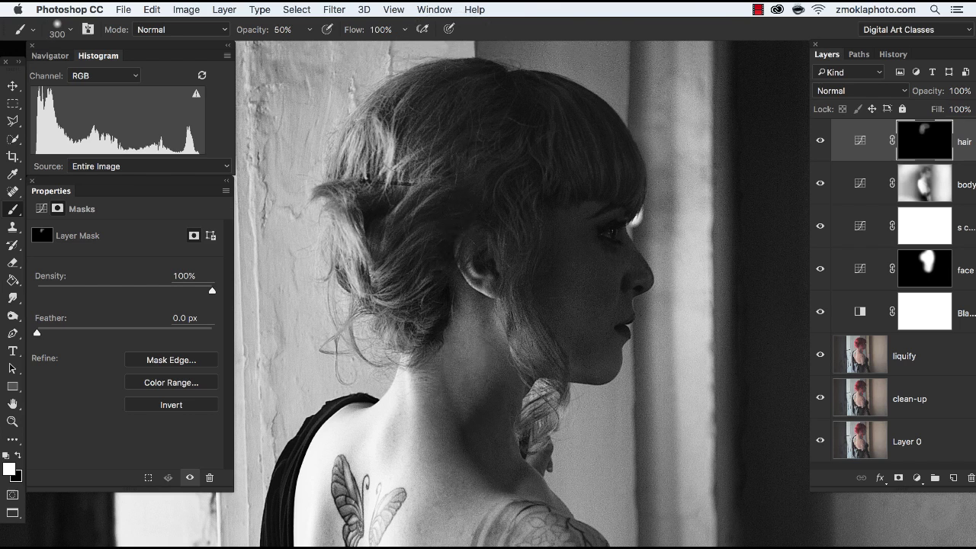
key("]")
left_click(416, 135)
key("[")
key("[")
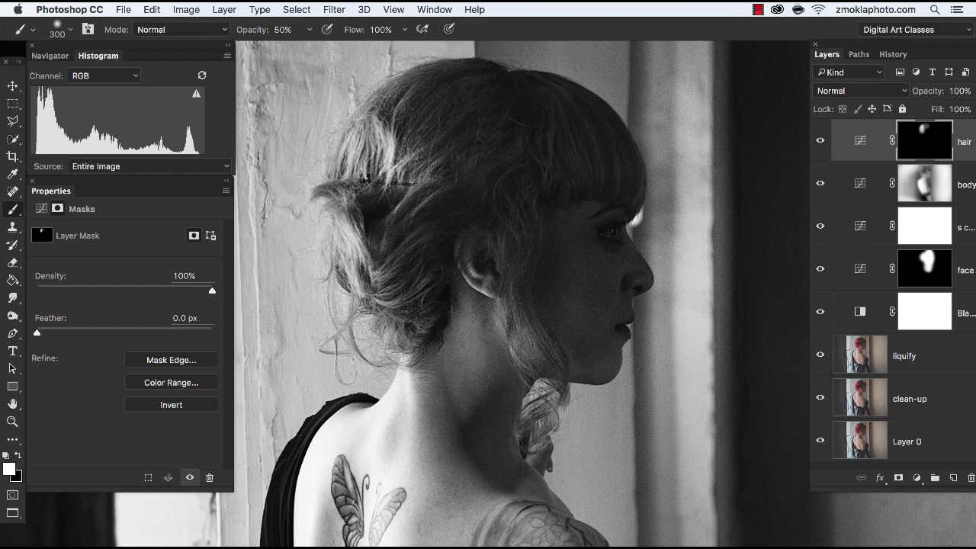
key("bracketright")
key("bracketright")
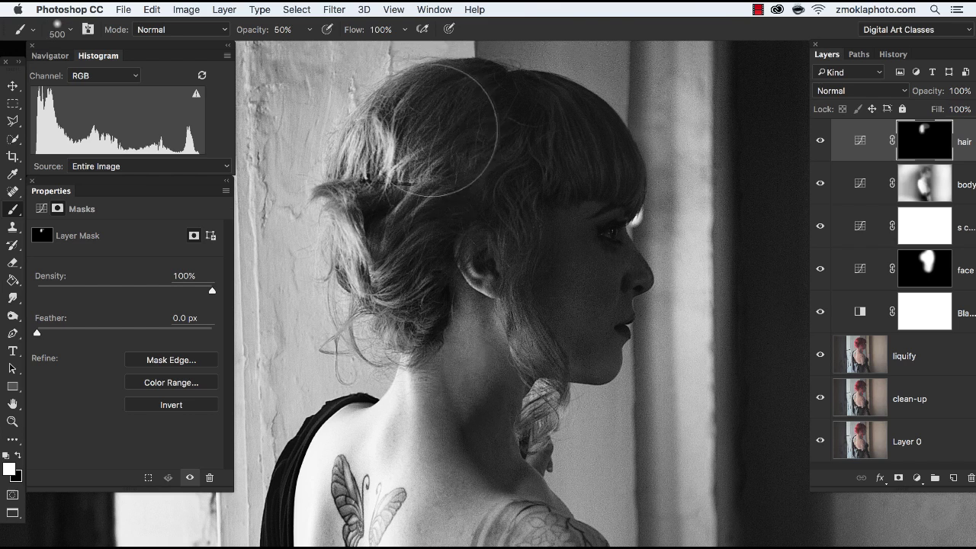
key("bracketleft")
key("bracketleft")
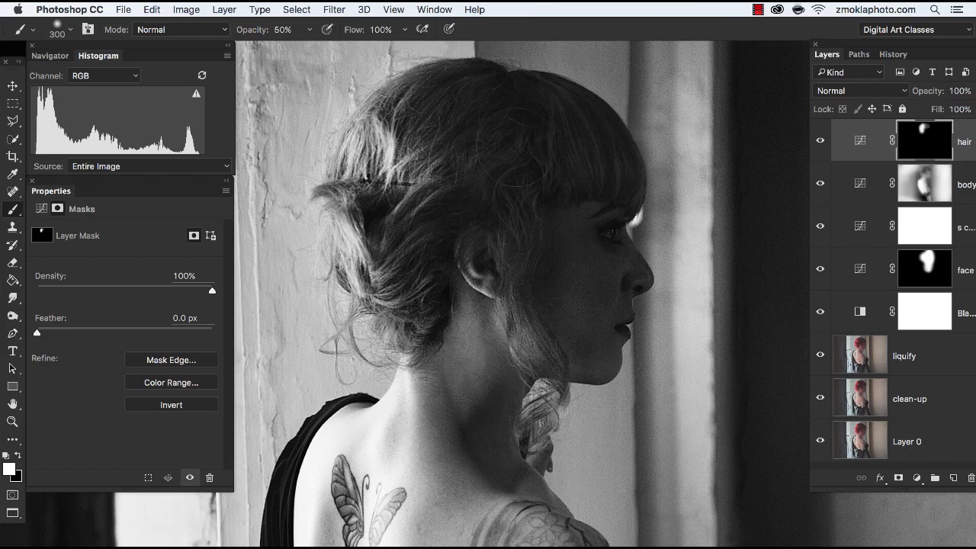
Examine the face around the eye with the body layer hidden and shown.
key("super+plus")
key("super+plus")
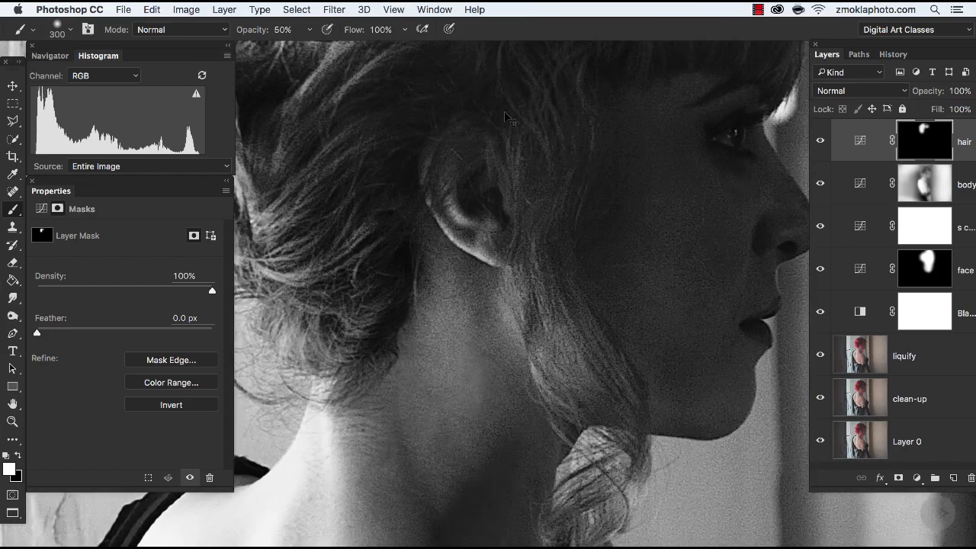
left_click_drag(544, 224, 515, 316)
left_click_drag(616, 248, 420, 361)
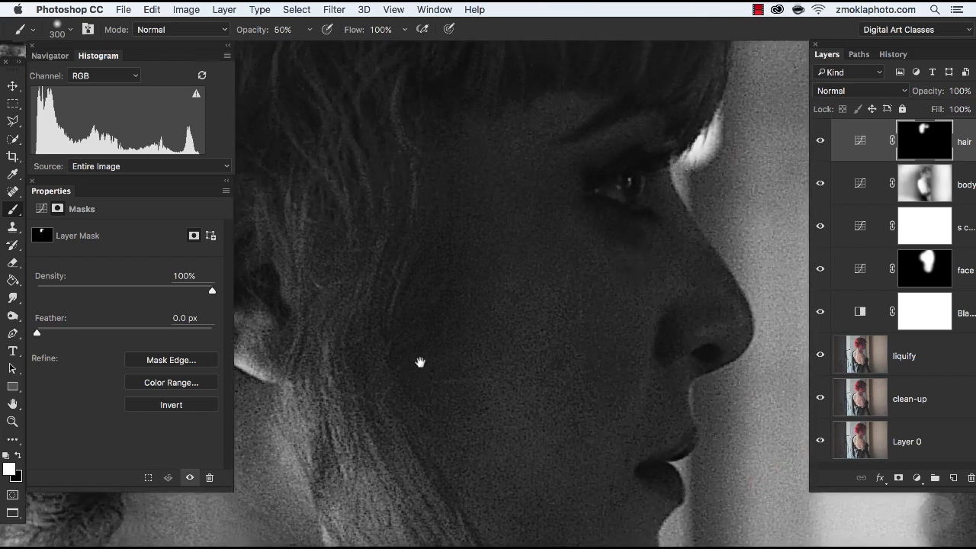
mouse_move(554, 293)
left_mouse_down()
mouse_move(468, 333)
mouse_move(446, 319)
left_mouse_up()
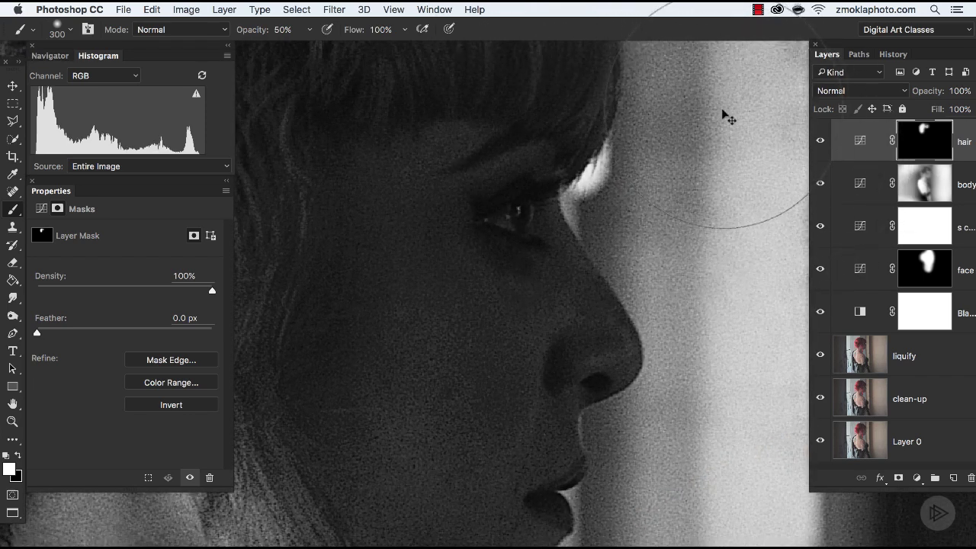
key("v")
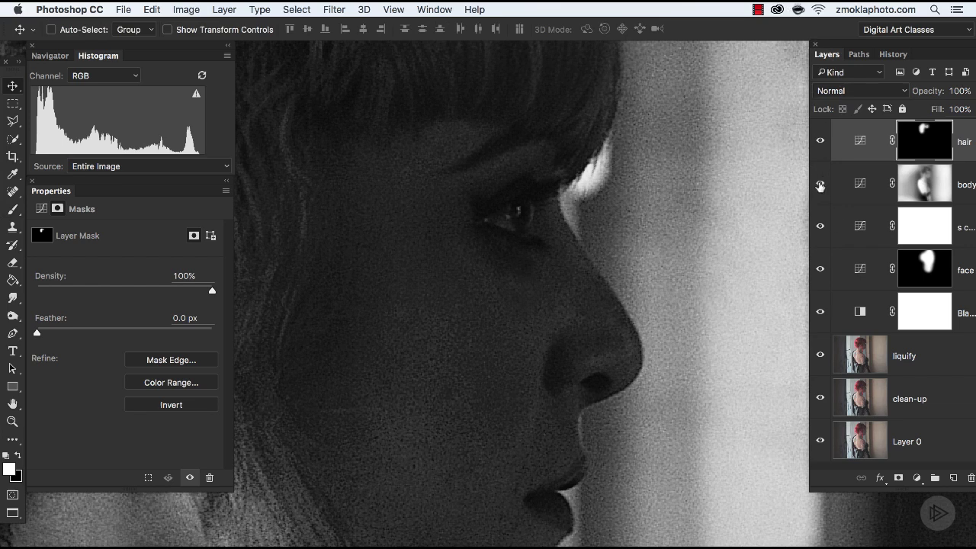
left_click(820, 184)
left_click(821, 184)
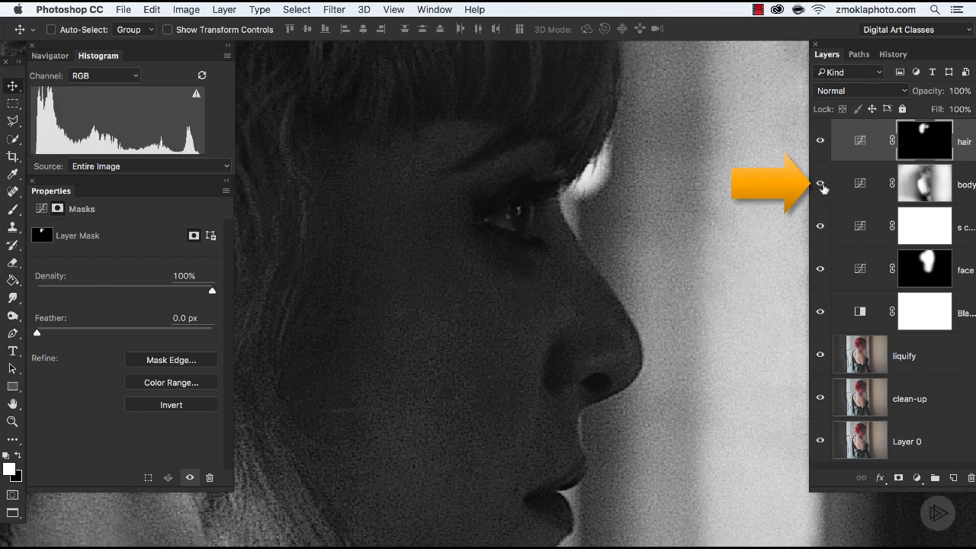
Paint black on the body mask over the eye with a size 10 brush at 90% opacity.
left_click(918, 192)
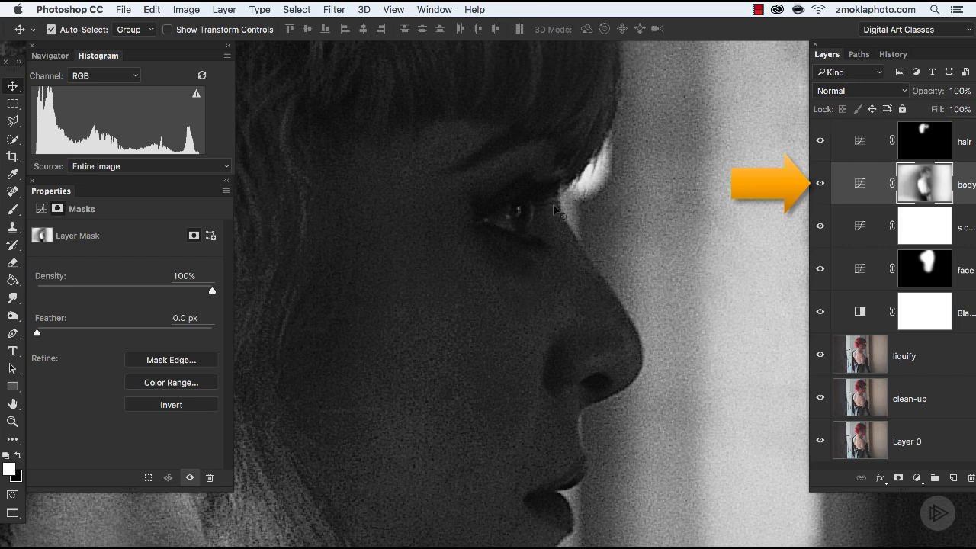
key("super+equal")
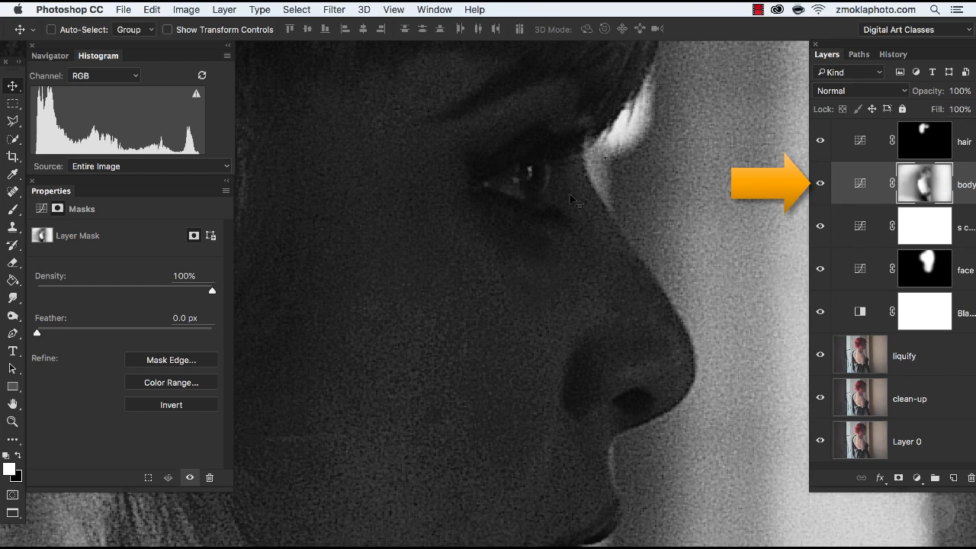
key("b")
key("x")
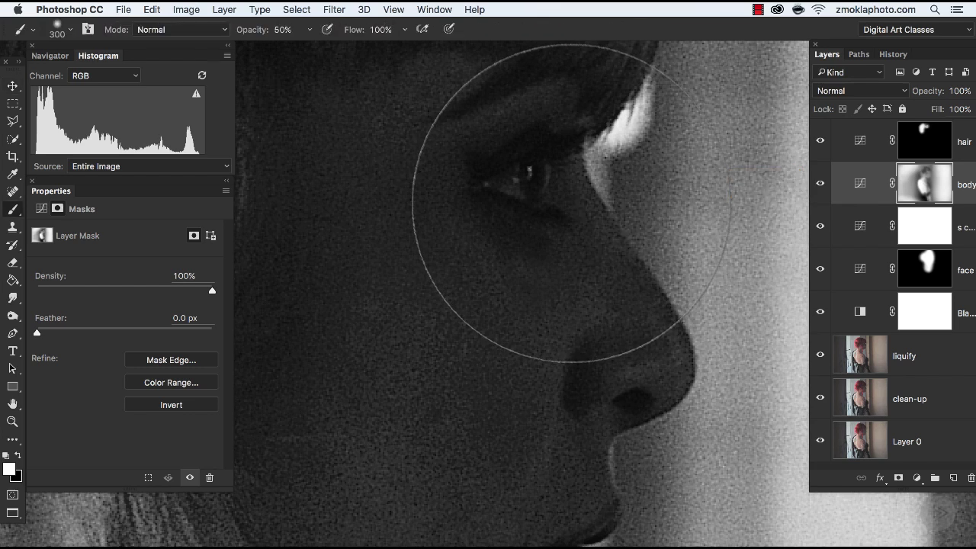
key("bracketleft")
key("bracketleft")
key("bracketleft")
key("bracketleft")
key("bracketleft")
key("bracketleft")
key("bracketleft")
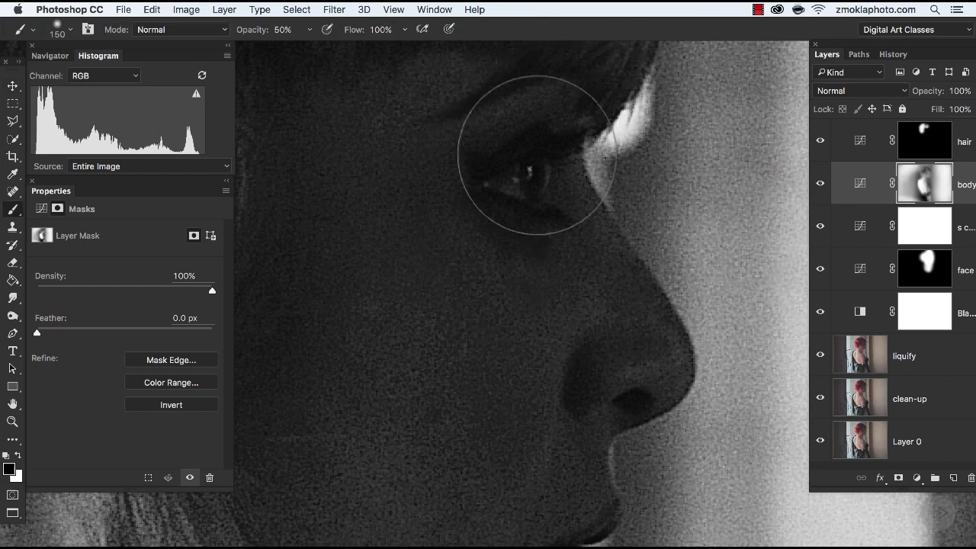
key("bracketleft")
key("bracketleft")
key("bracketleft")
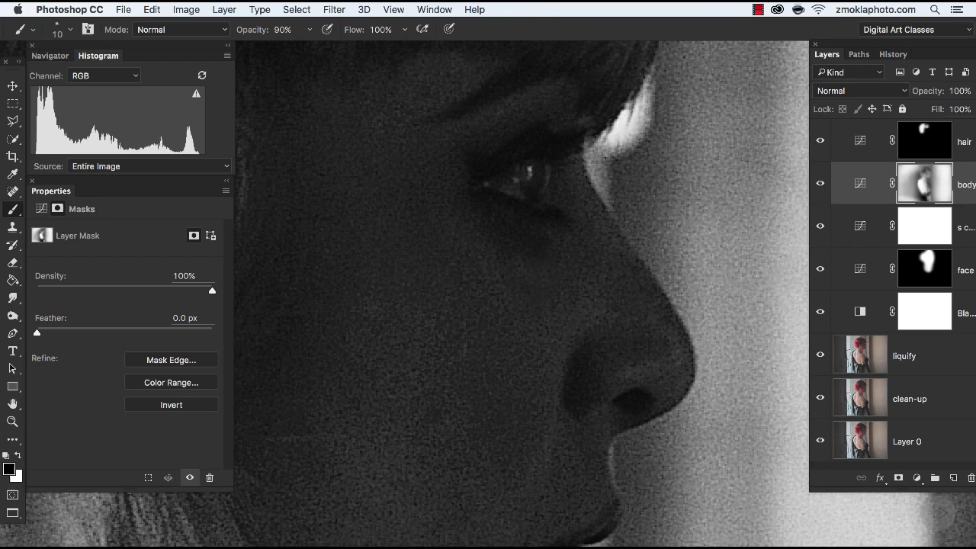
Compare the whole head and shoulders with the body layer hidden and shown.
key("super+minus")
key("super+minus")
key("super+minus")
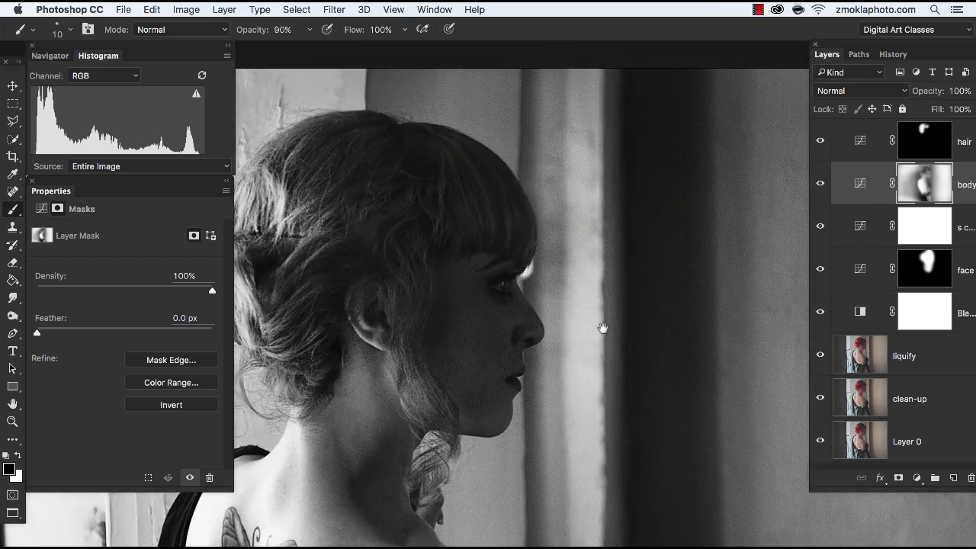
left_click_drag(602, 327, 689, 241)
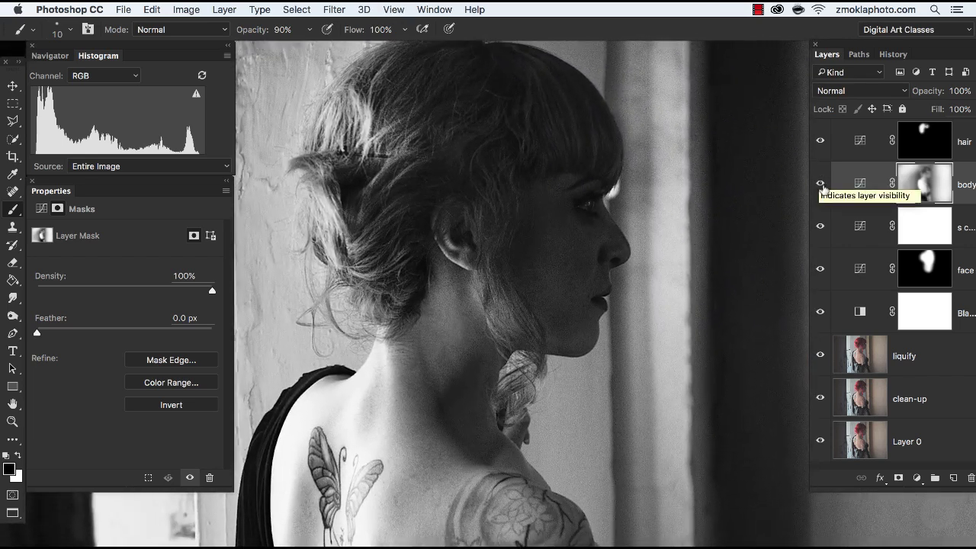
left_click(820, 184)
left_click(820, 184)
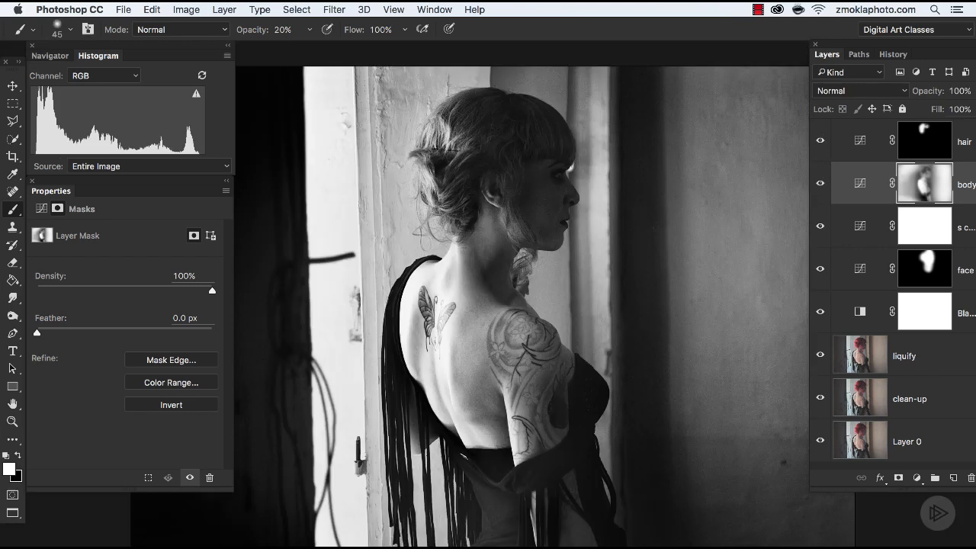
Examine the dark dress below the waist with the hair layer hidden and shown.
left_click_drag(676, 281, 655, 242)
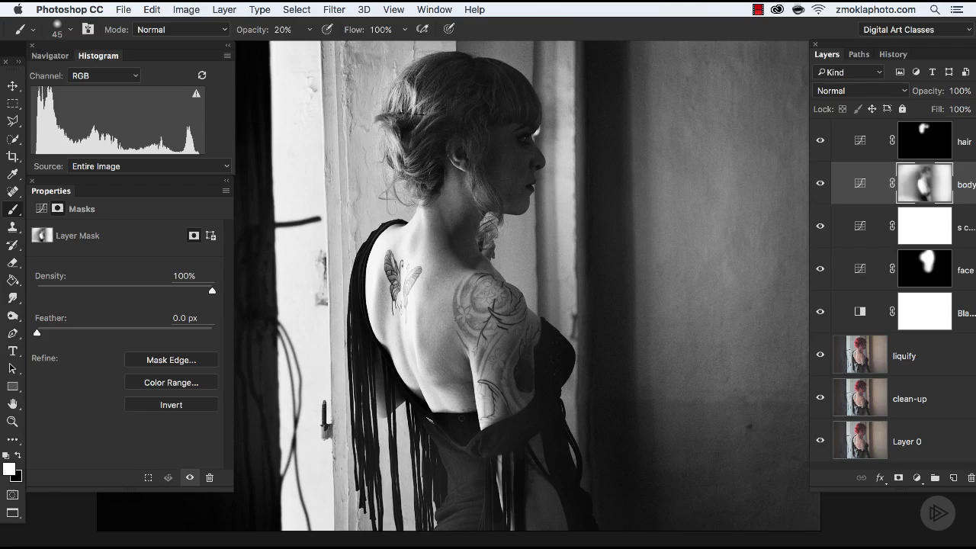
key("z")
mouse_move(465, 481)
left_mouse_down()
mouse_move(512, 384)
mouse_move(509, 394)
left_mouse_up()
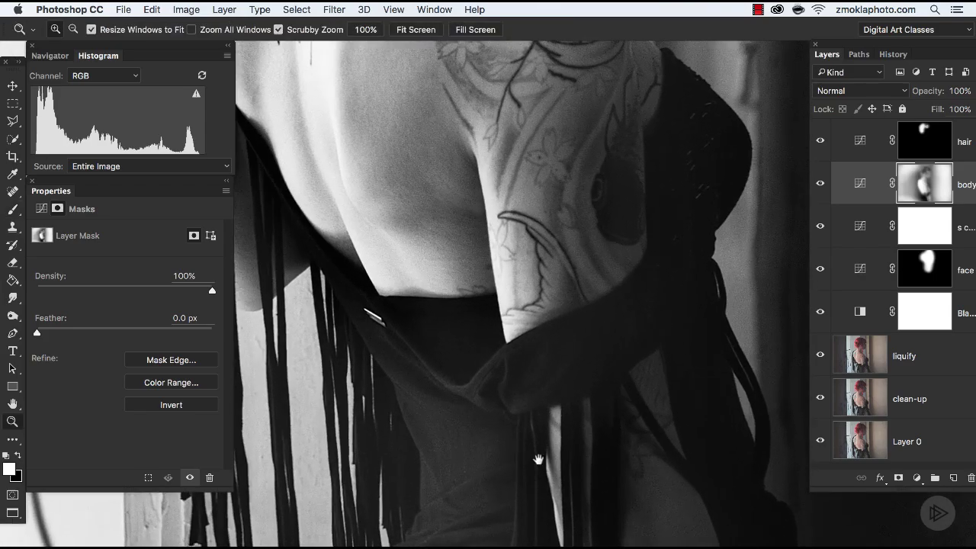
left_click_drag(539, 460, 538, 322)
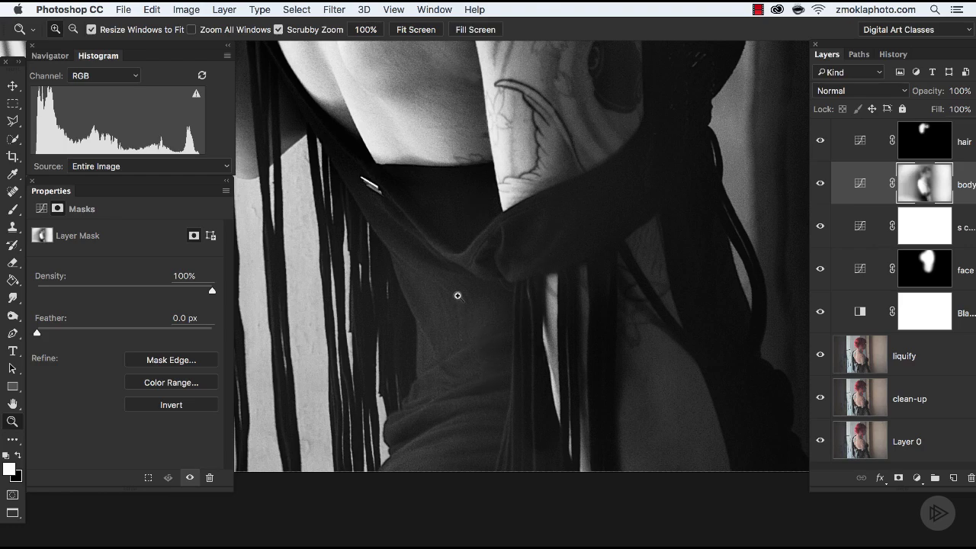
left_click(863, 141)
left_click(820, 141)
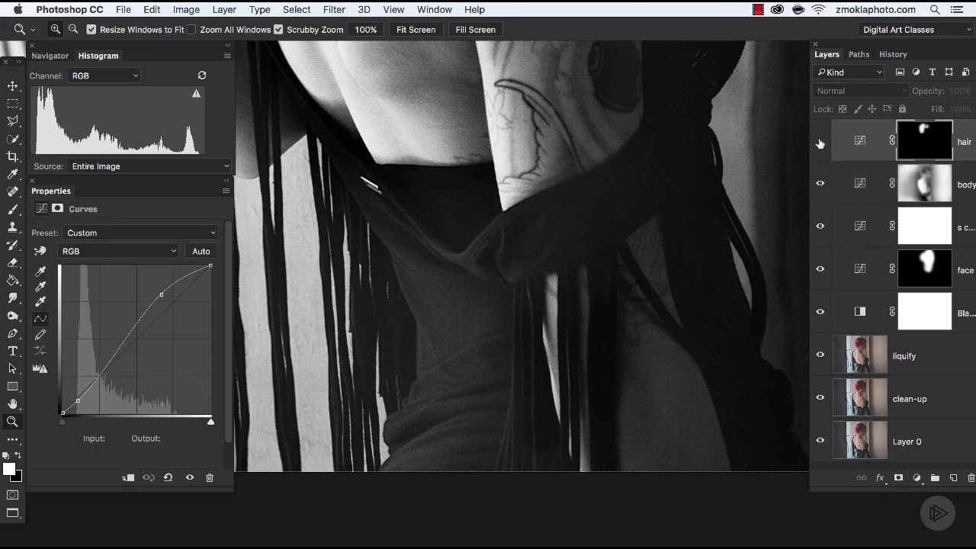
left_click(821, 141)
Paint white at 30% opacity on the hair mask over the lower dress with soft brushes up to size 400.
left_click(912, 143)
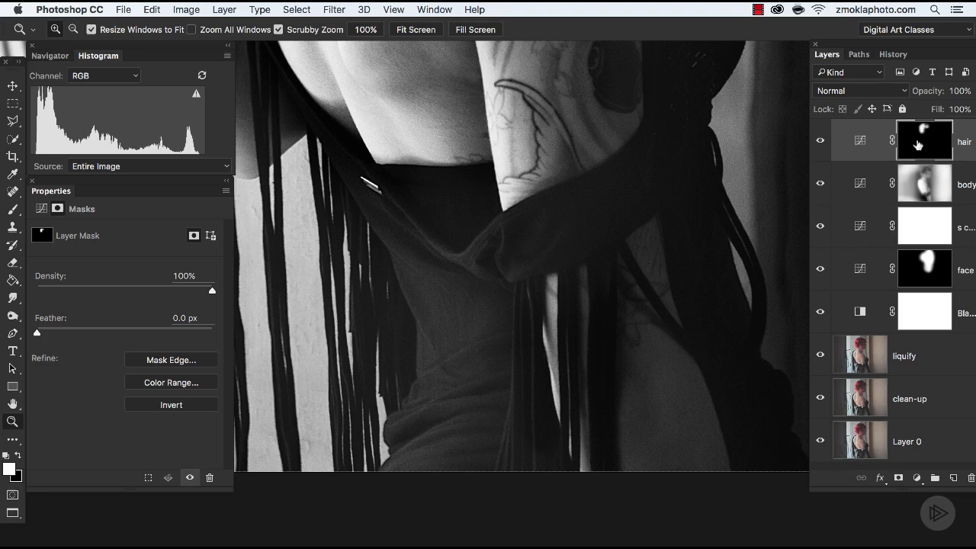
key("b")
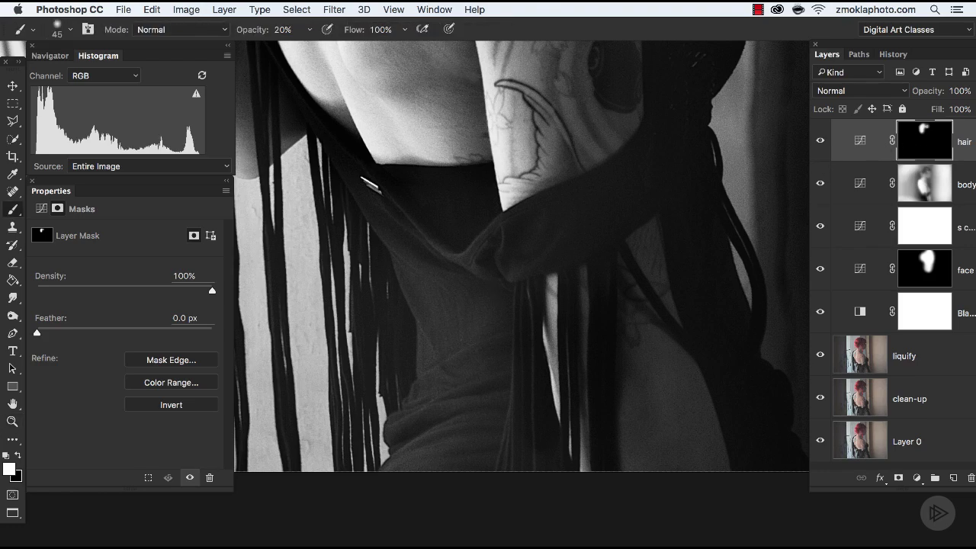
key("bracketright")
key("bracketright")
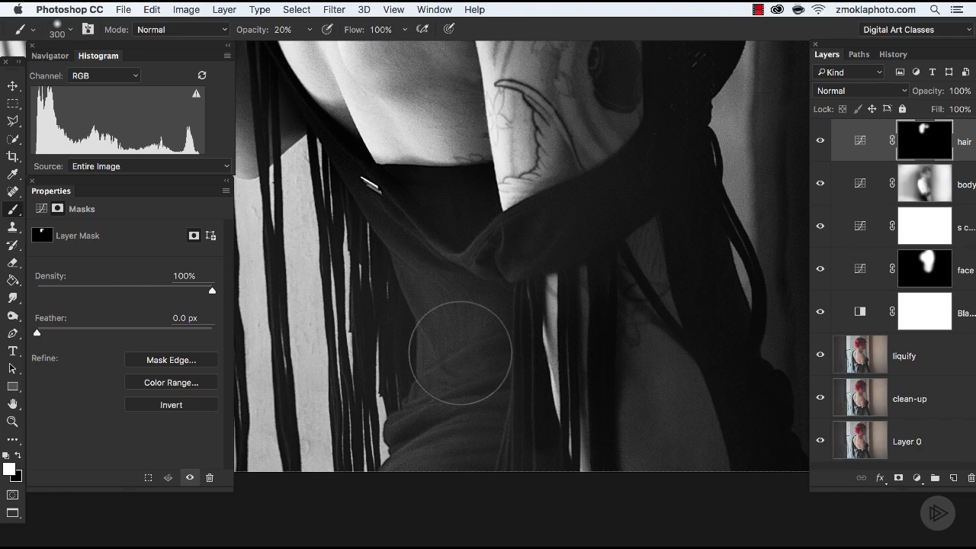
key("3")
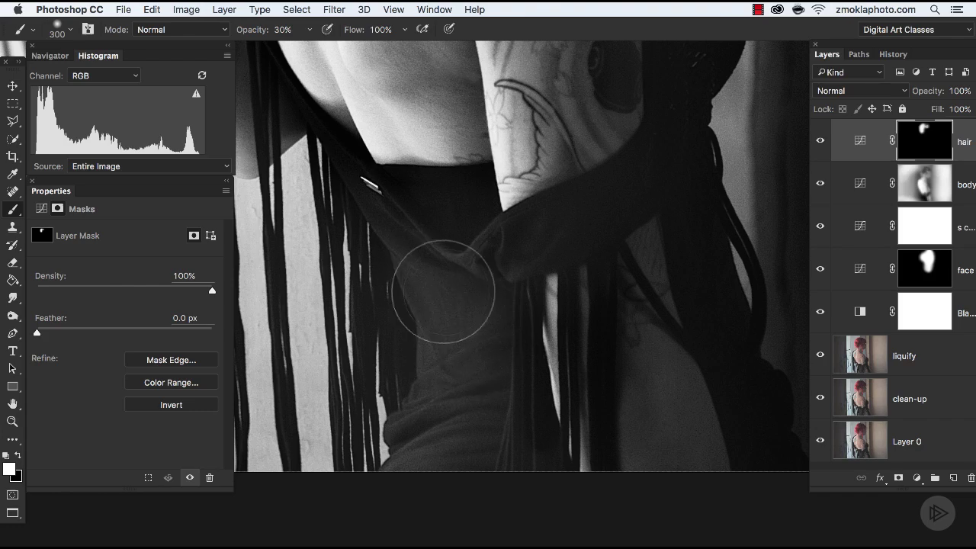
key("bracketleft")
left_click_drag(481, 282, 483, 390)
key("bracketright")
key("bracketright")
mouse_move(479, 307)
left_mouse_down()
mouse_move(481, 376)
mouse_move(478, 332)
mouse_move(462, 427)
mouse_move(453, 317)
mouse_move(434, 447)
mouse_move(428, 401)
mouse_move(444, 303)
mouse_move(459, 296)
mouse_move(470, 340)
mouse_move(480, 327)
mouse_move(472, 360)
mouse_move(465, 349)
mouse_move(464, 412)
left_mouse_up()
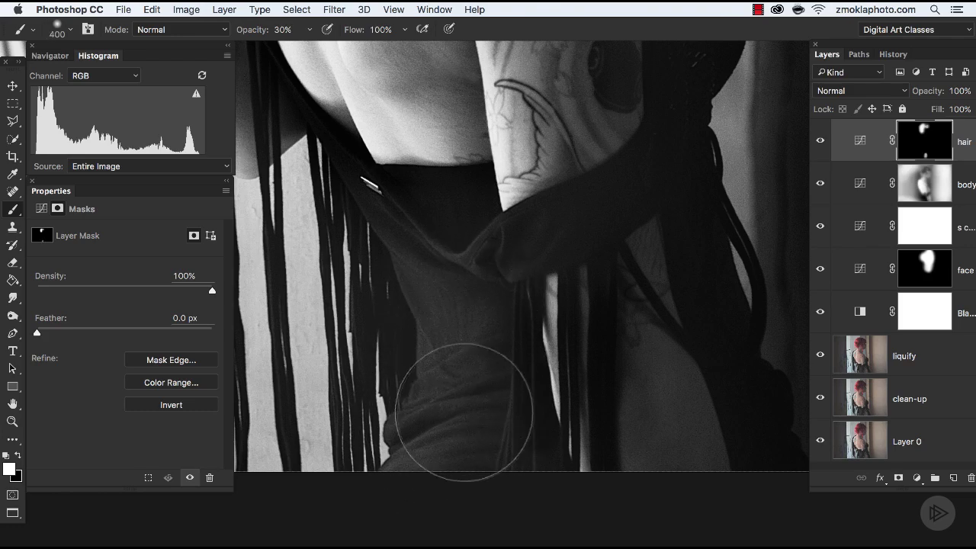
Build up white at 50% opacity on the hair mask over the dress folds with brushes up to size 400, checking the layer hidden and shown.
key("bracketleft")
key("5")
mouse_move(451, 261)
left_mouse_down()
mouse_move(453, 314)
mouse_move(424, 298)
mouse_move(420, 282)
mouse_move(442, 366)
mouse_move(482, 283)
mouse_move(462, 387)
mouse_move(477, 363)
mouse_move(473, 325)
mouse_move(449, 432)
mouse_move(476, 252)
mouse_move(432, 463)
mouse_move(468, 321)
left_mouse_up()
key("bracketleft")
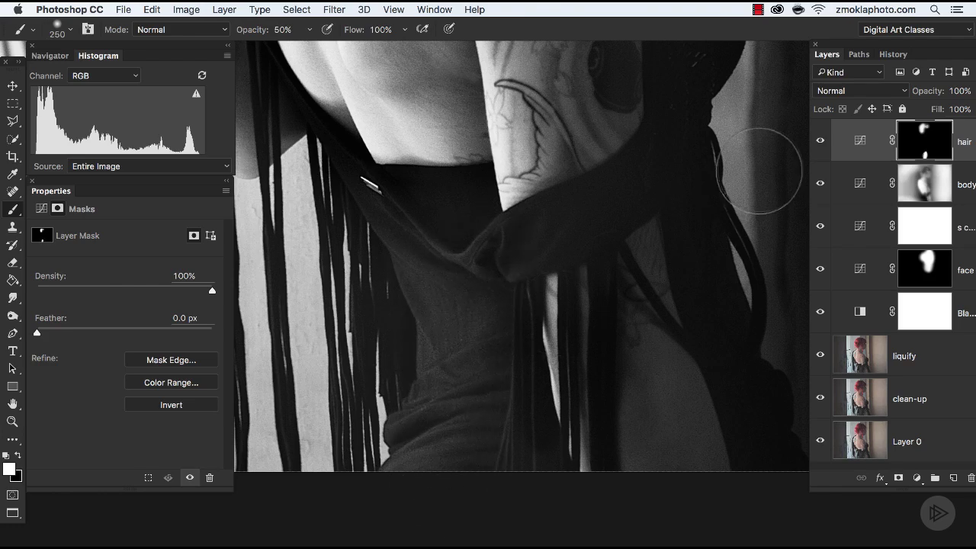
left_click(820, 141)
left_click(820, 142)
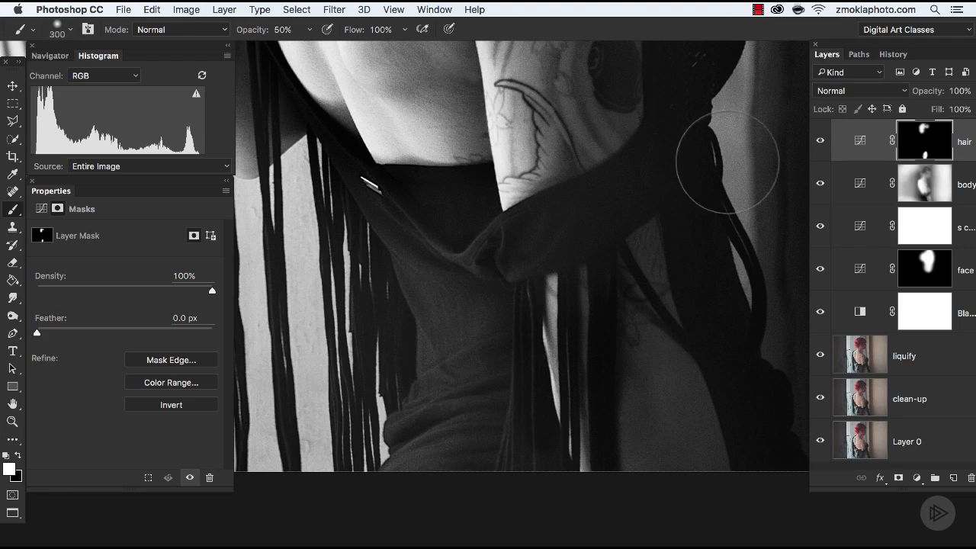
key("bracketright")
key("bracketright")
mouse_move(484, 272)
left_mouse_down()
mouse_move(416, 282)
mouse_move(455, 333)
mouse_move(486, 445)
mouse_move(470, 415)
mouse_move(464, 453)
mouse_move(468, 330)
mouse_move(479, 403)
mouse_move(468, 410)
mouse_move(502, 344)
mouse_move(479, 447)
left_mouse_up()
key("super+minus")
key("super+minus")
key("super+minus")
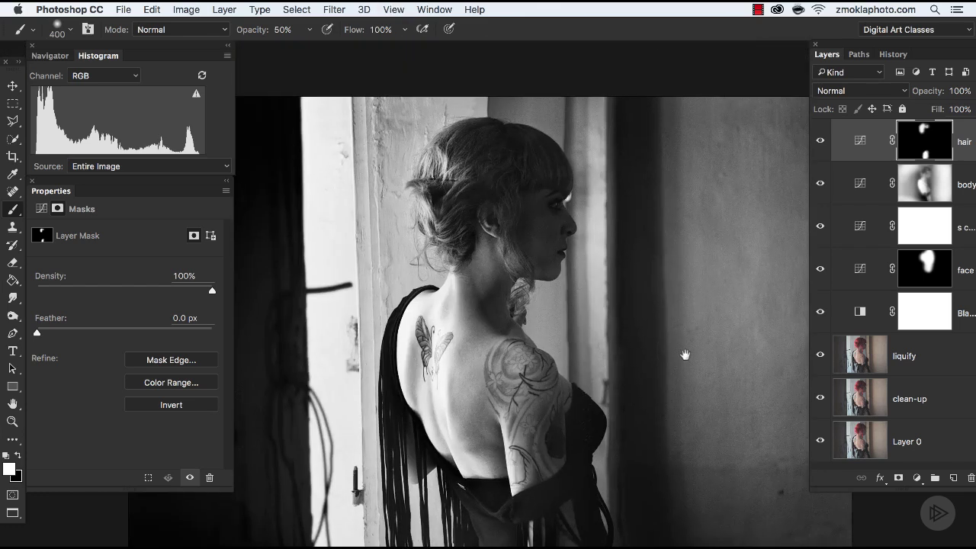
Compare the original Layer 0 on its own with the fully edited portrait, viewing the whole image.
left_click_drag(685, 355, 668, 290)
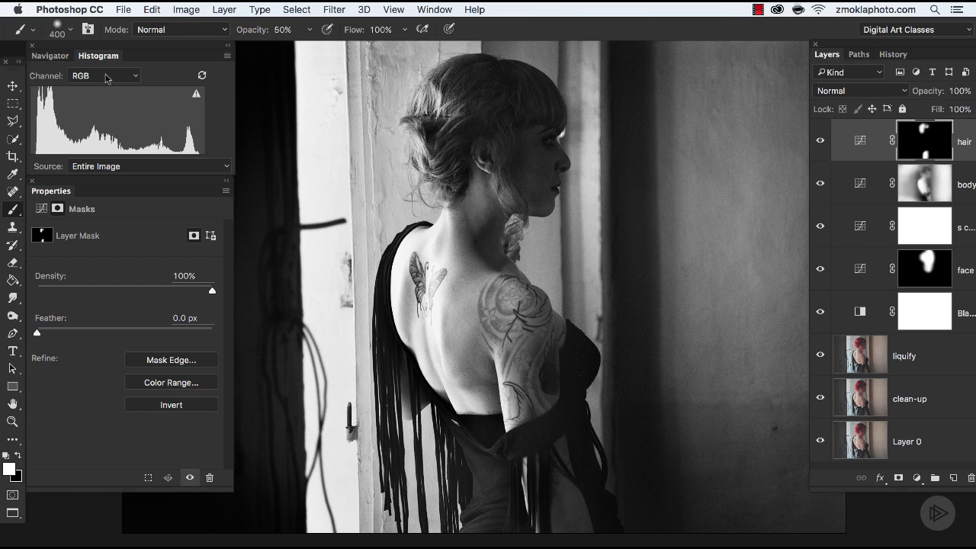
key("Tab")
mouse_move(667, 286)
left_mouse_down()
mouse_move(632, 264)
mouse_move(581, 266)
left_mouse_up()
key("F7")
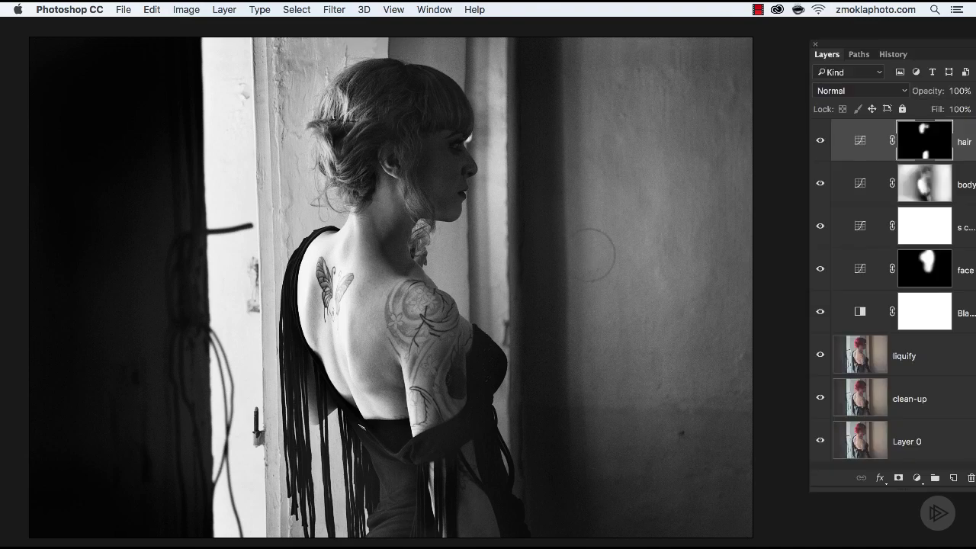
left_click(820, 443, "alt")
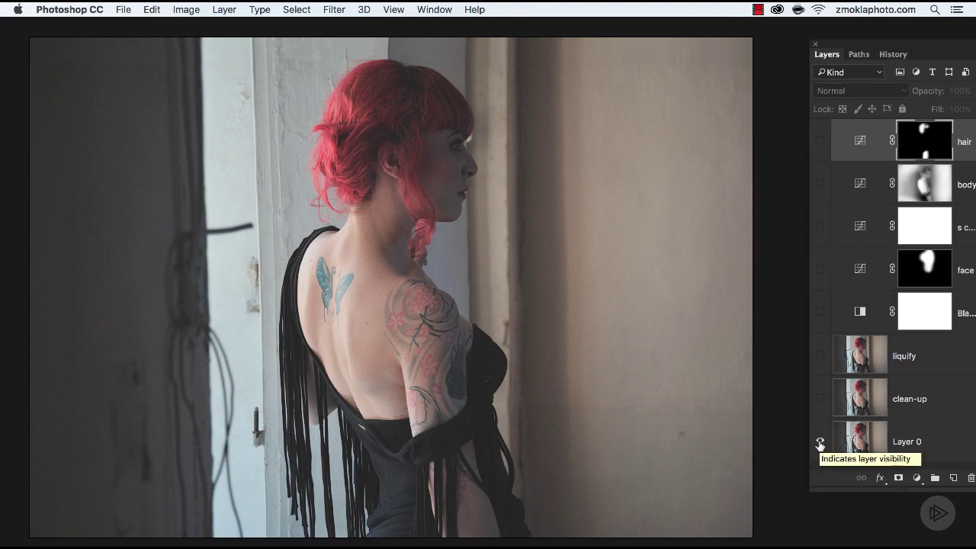
left_click(821, 443, "alt")
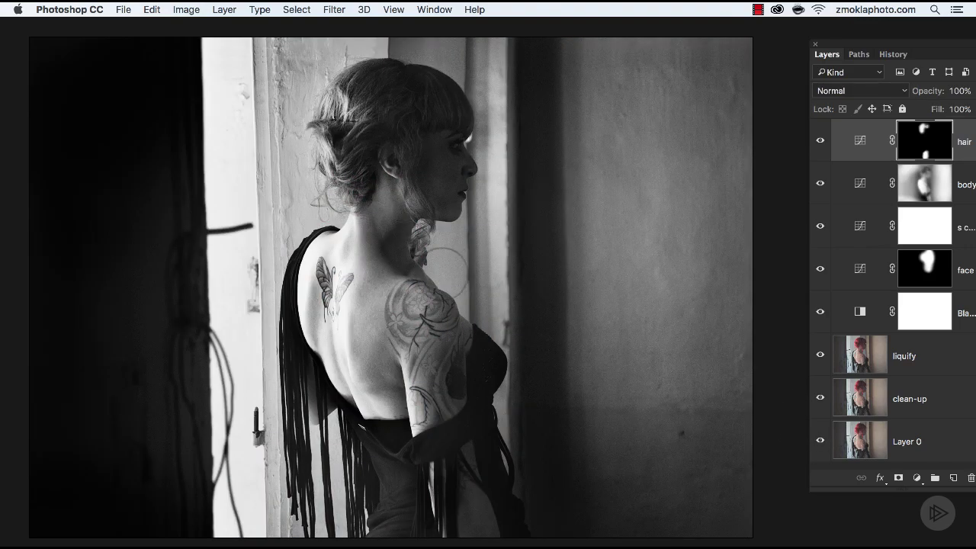
Widen the layer list to show full layer names and check the image with the body layer hidden and shown.
left_click_drag(853, 48, 809, 38)
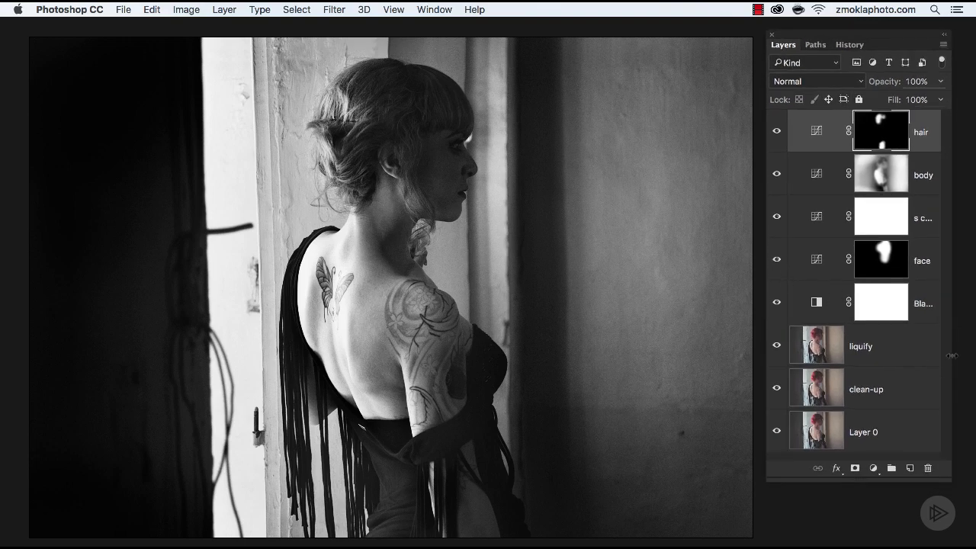
left_click_drag(952, 355, 970, 344)
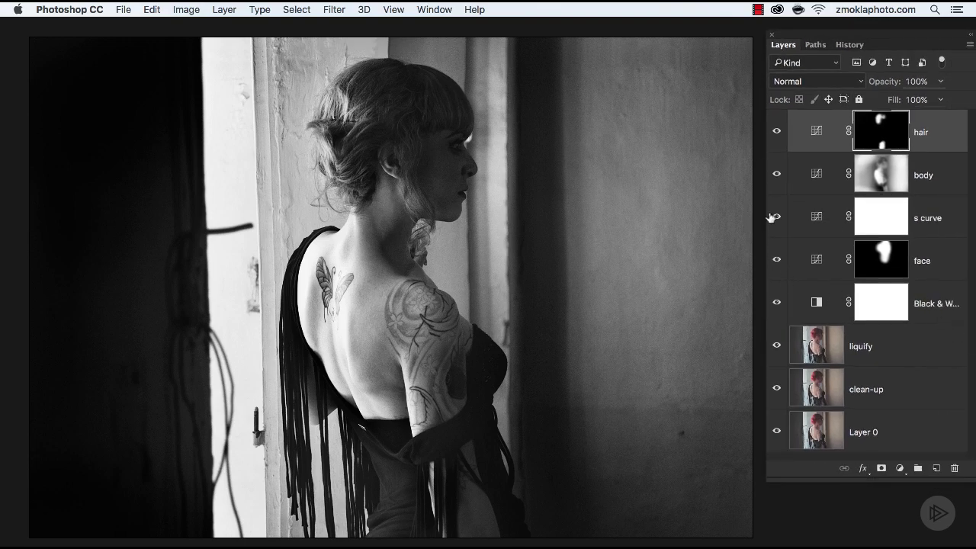
left_click(776, 176)
left_click(776, 176)
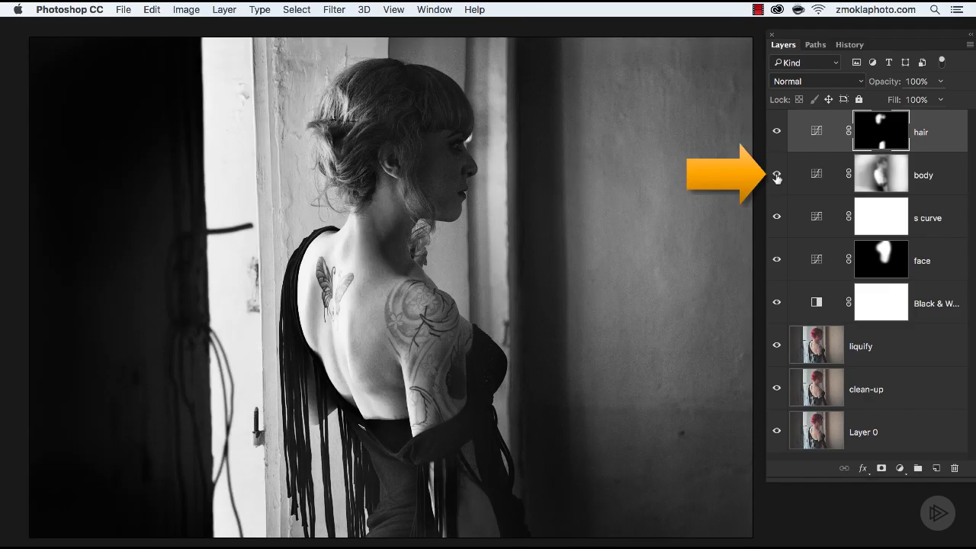
Compare the portrait's overall contrast with the s curve layer repeatedly hidden and shown.
left_click(776, 219)
left_click(776, 218)
left_click(777, 219)
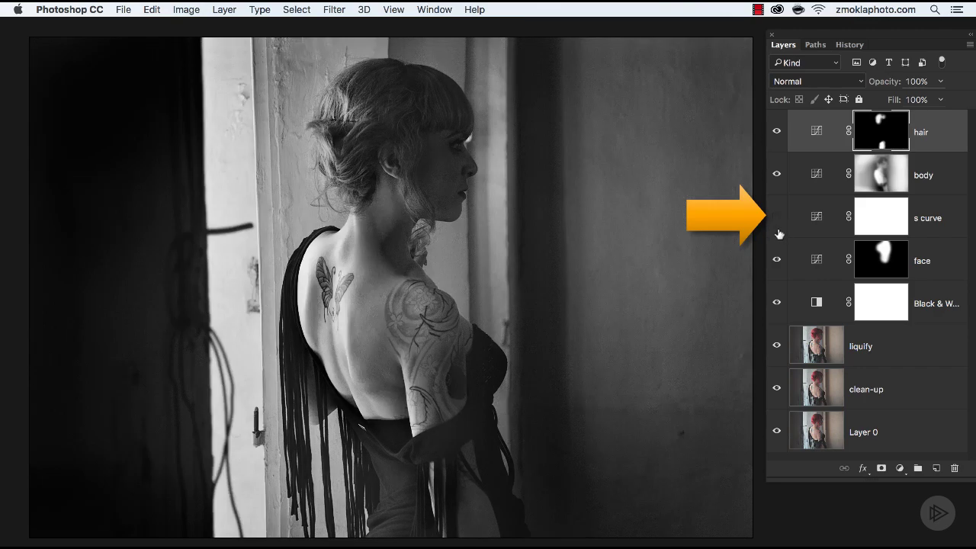
left_click(777, 218)
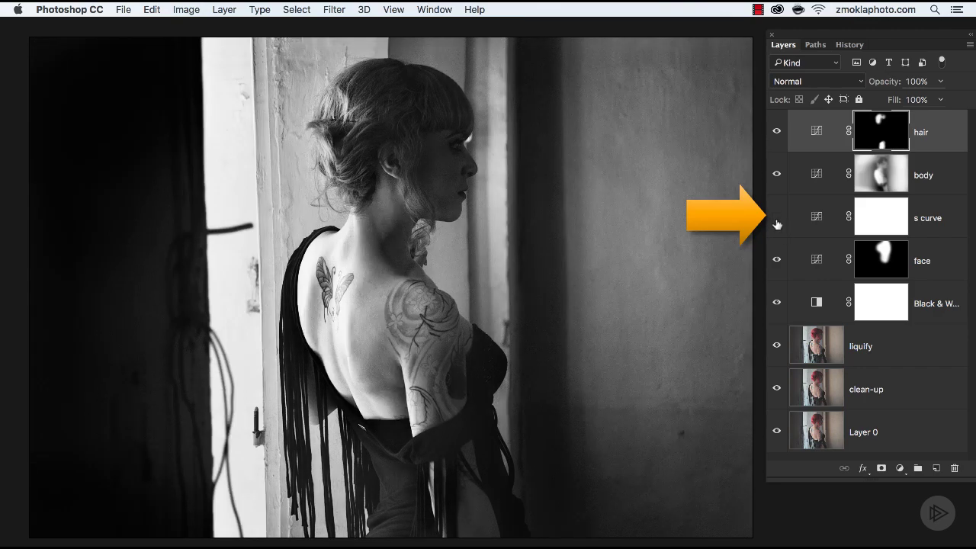
left_click(777, 221)
left_click(777, 222)
left_click(778, 223)
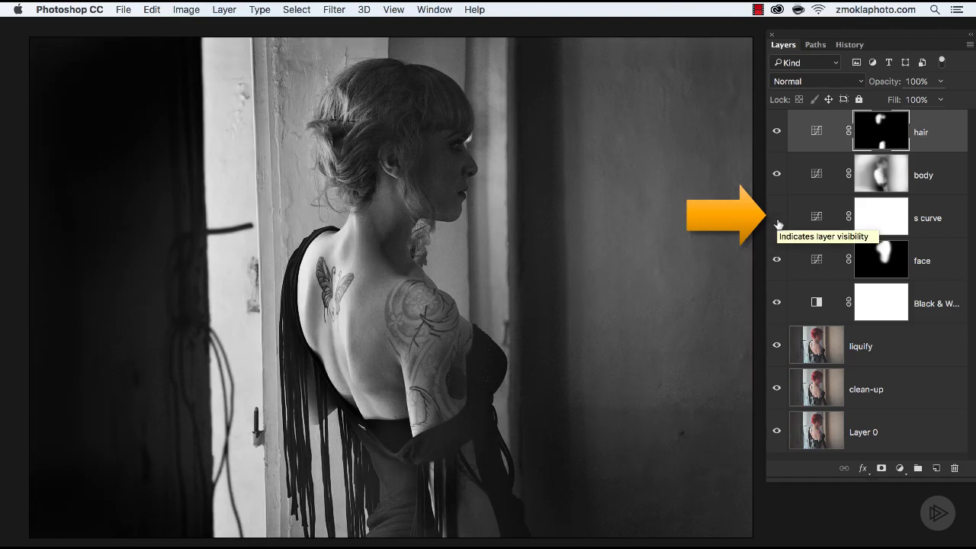
left_click(777, 223)
left_click(777, 221)
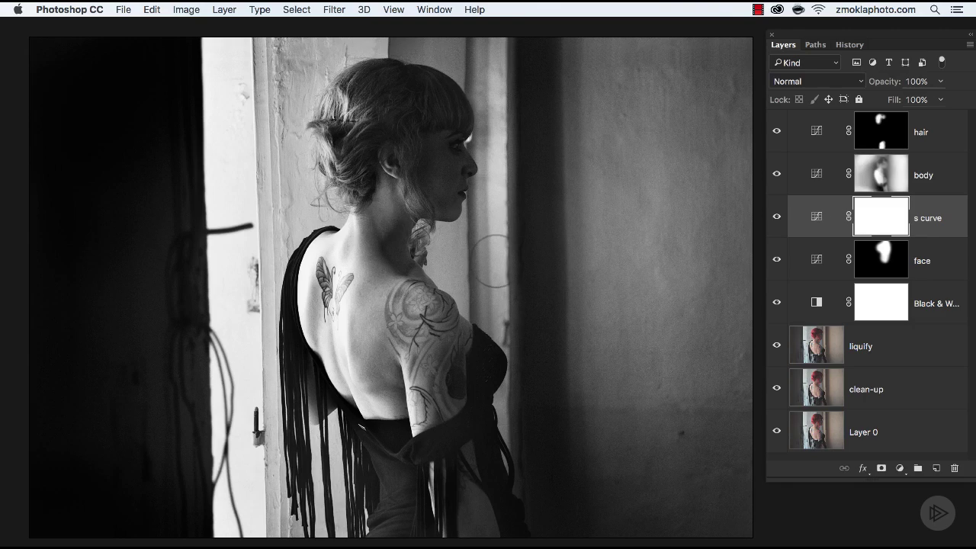
Paint black at 30% opacity on the s curve mask down the woman's bare back with soft brushes of about size 500 to 600.
key("Tab")
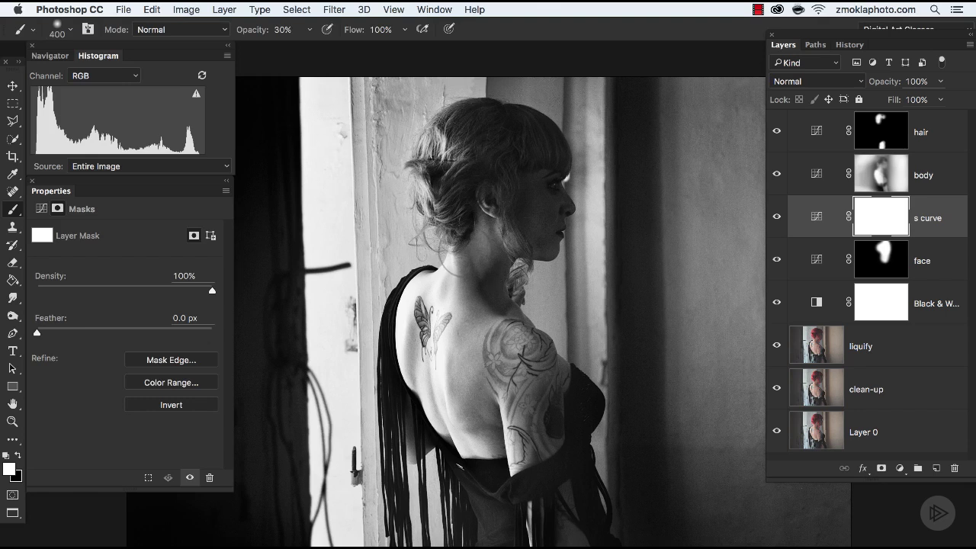
key("super+plus")
mouse_move(540, 390)
left_mouse_down()
mouse_move(562, 353)
mouse_move(587, 341)
left_mouse_up()
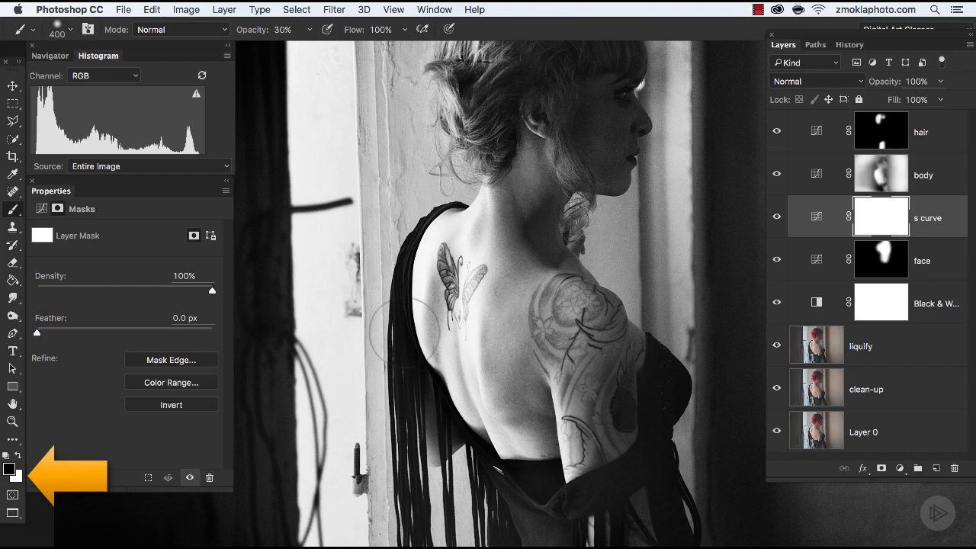
key("bracketright")
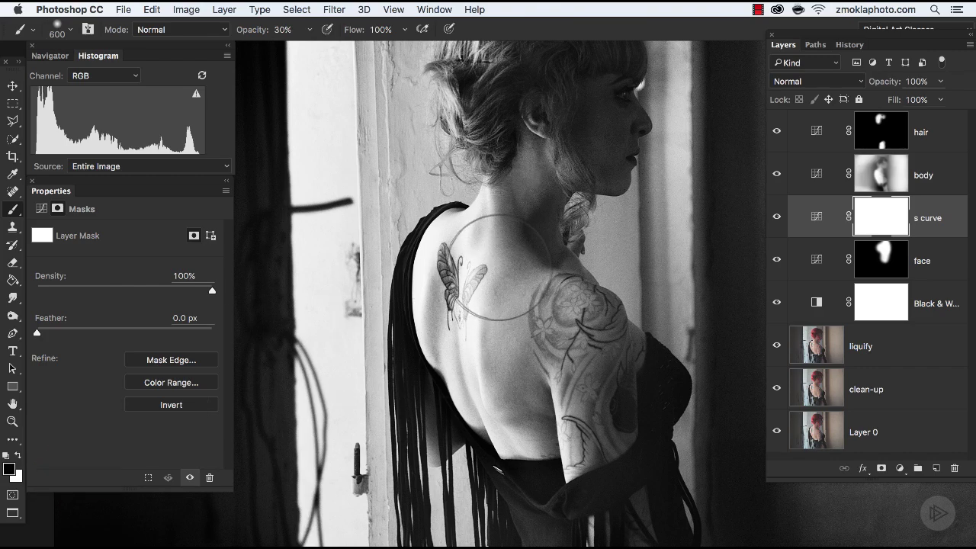
key("bracketright")
mouse_move(506, 237)
left_mouse_down()
mouse_move(492, 275)
mouse_move(494, 374)
left_mouse_up()
key("bracketleft")
left_click_drag(498, 215, 497, 410)
left_click_drag(514, 217, 497, 389)
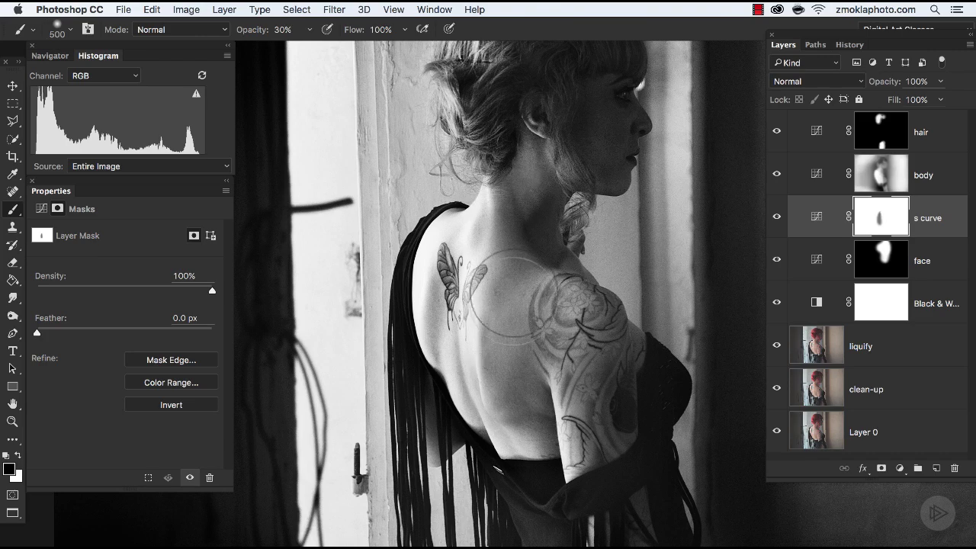
left_click_drag(513, 295, 511, 400)
left_click_drag(510, 214, 491, 370)
Extend the black painting at 30% opacity on the s curve mask over the butterfly tattoo and up toward the head, with brushes from size 300 to 600.
key("bracketleft")
key("bracketleft")
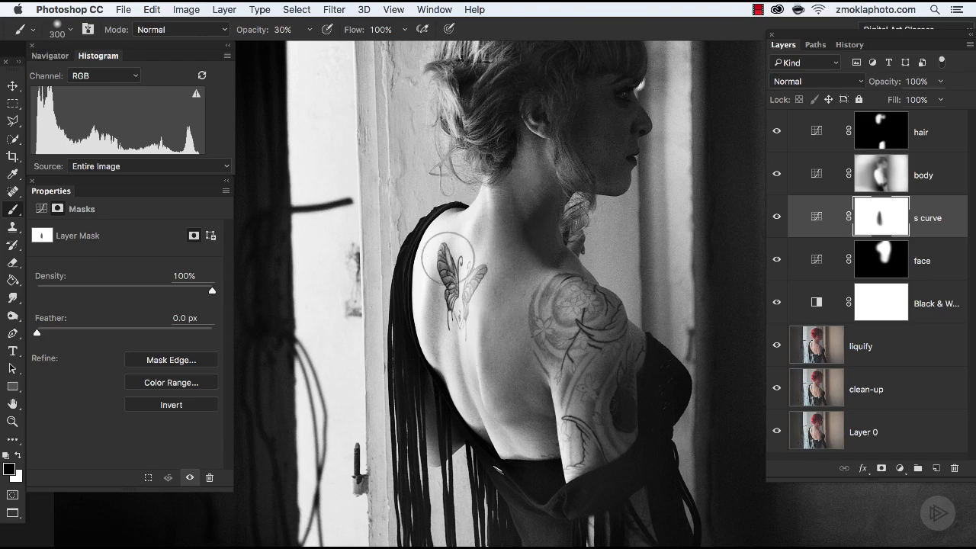
mouse_move(458, 248)
left_mouse_down()
mouse_move(458, 345)
mouse_move(470, 375)
mouse_move(462, 236)
mouse_move(473, 219)
mouse_move(510, 237)
mouse_move(499, 330)
mouse_move(512, 375)
left_mouse_up()
key("bracketright")
key("bracketright")
key("bracketright")
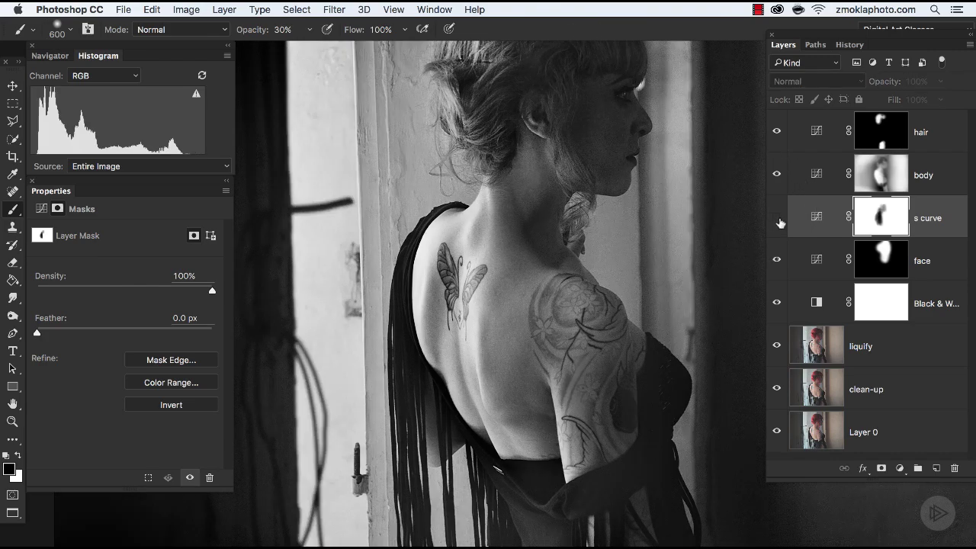
Show the s curve layer again and compare the whole image with the body layer hidden and shown.
left_click(776, 217)
key("ctrl+minus")
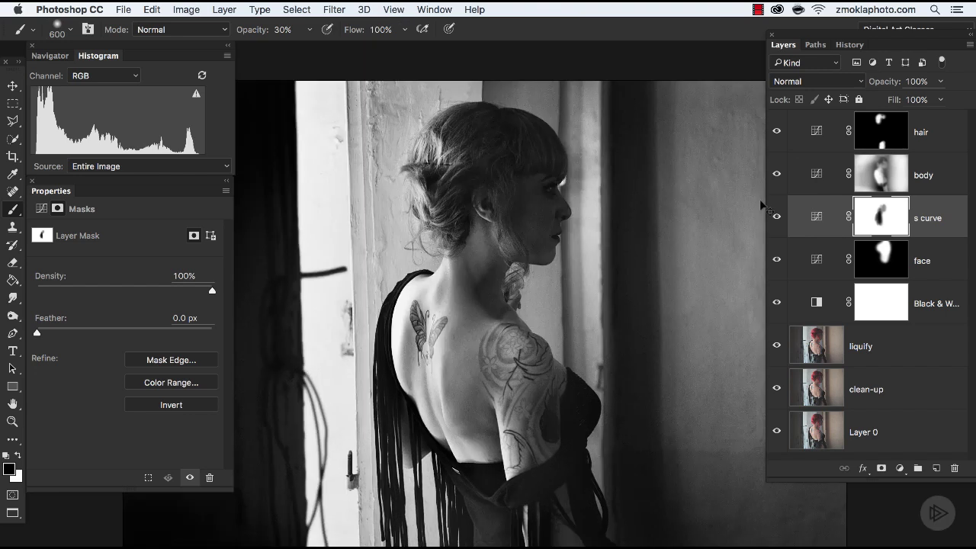
key("ctrl+minus")
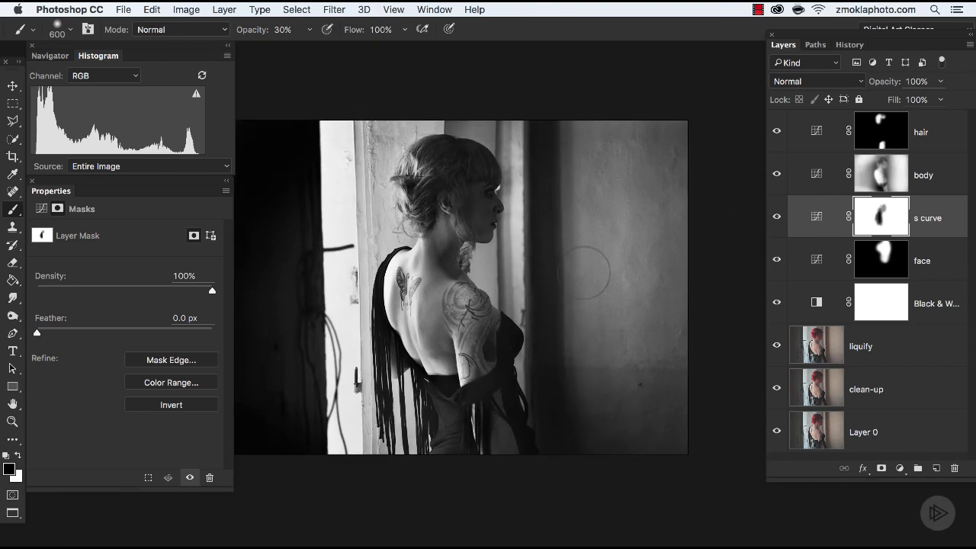
left_click(777, 175)
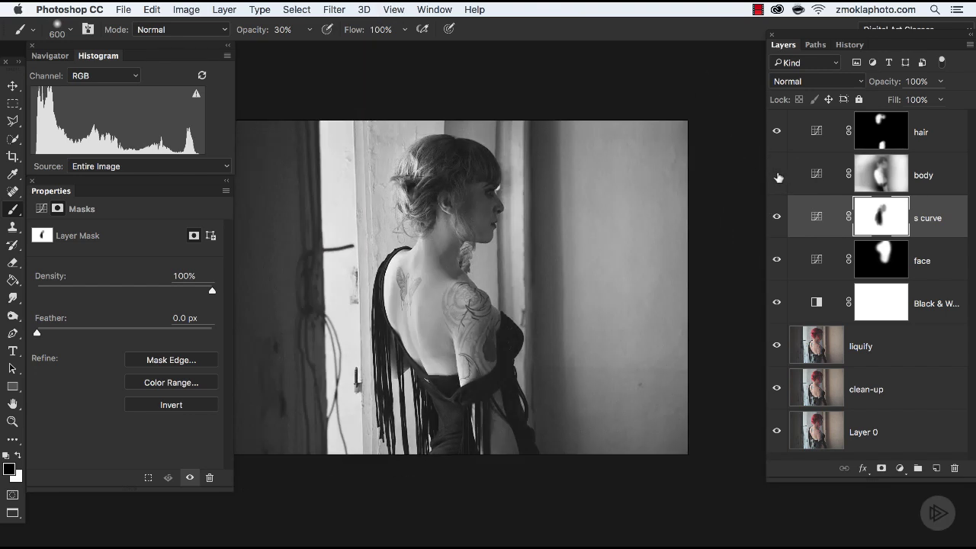
left_click(776, 174)
left_click(777, 175)
left_click(777, 176)
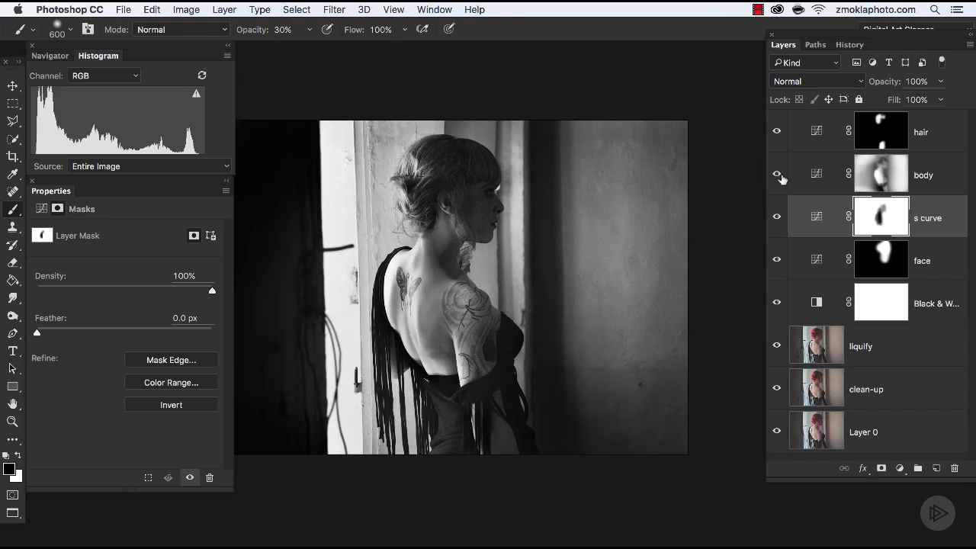
Examine the wall behind the woman with the s curve layer hidden and shown.
key("super+plus")
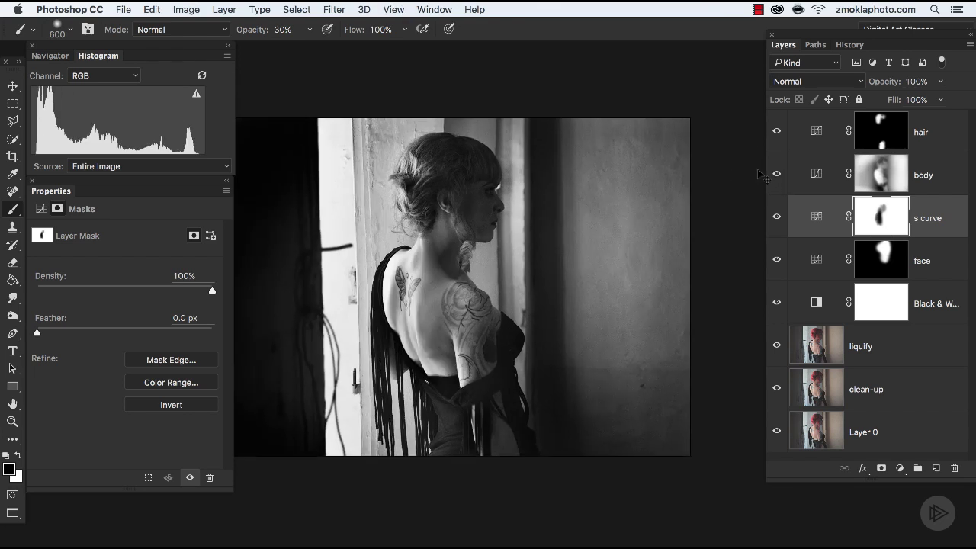
key("space")
key("ctrl+minus")
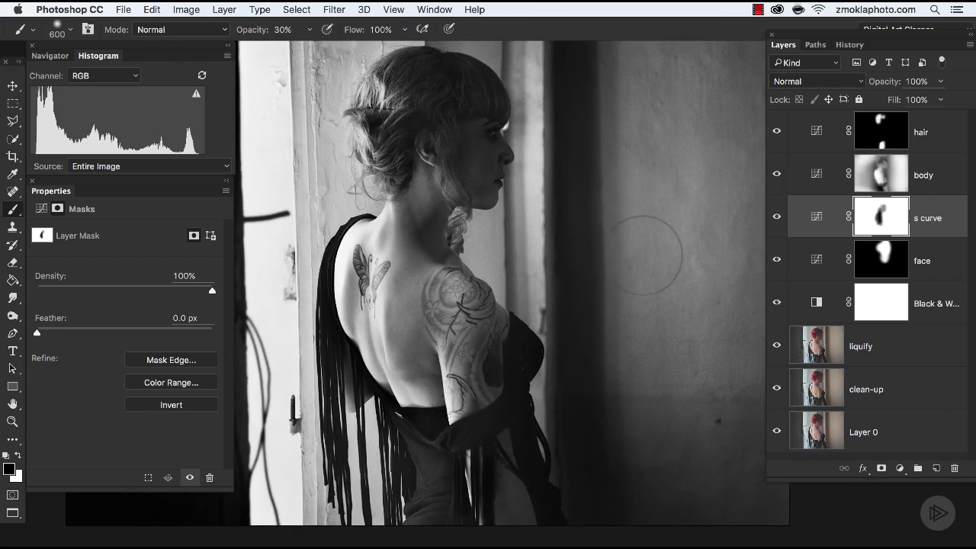
key("ctrl+minus")
key("space")
left_click_drag(658, 222, 632, 221)
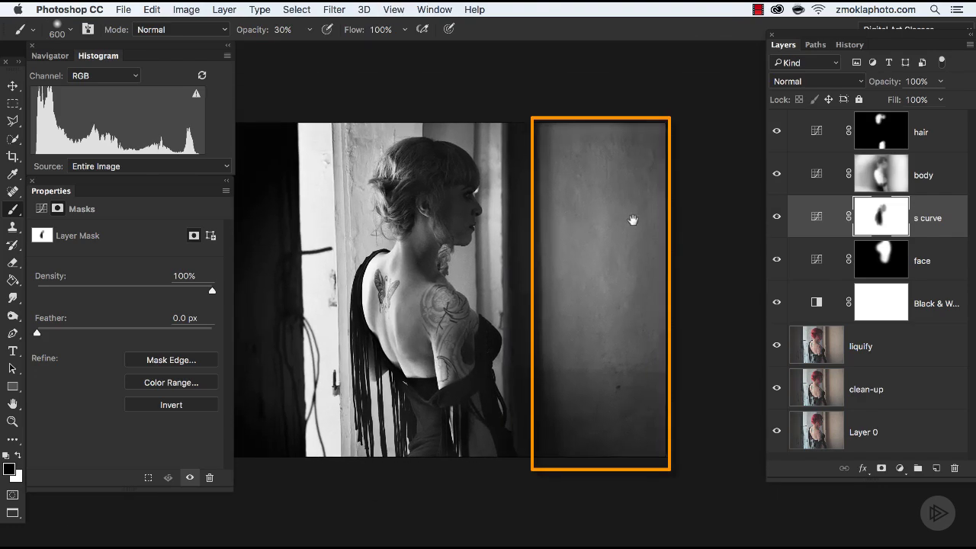
left_click(787, 175)
left_click(777, 219)
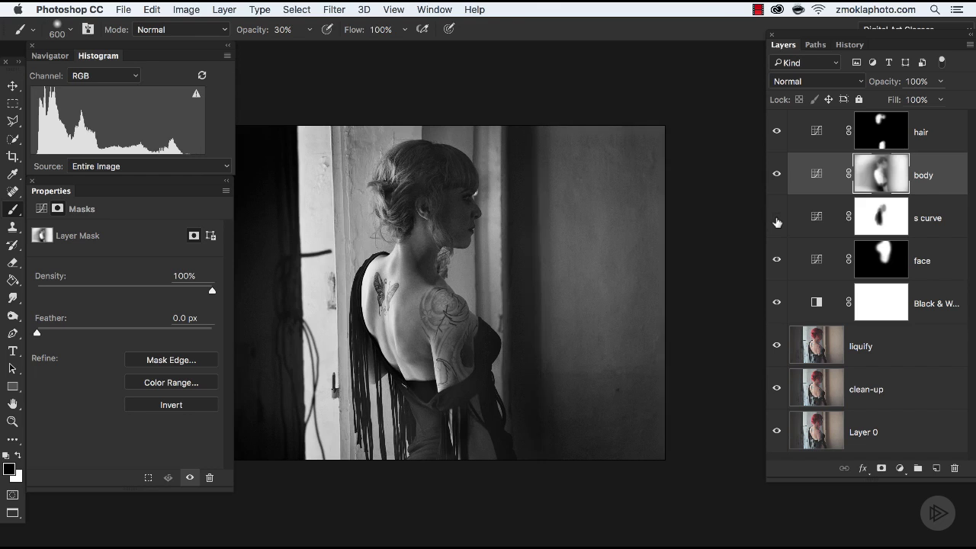
left_click(777, 219)
Paint black at 10% opacity on the s curve mask over the background wall with very large soft brushes of size 1500 to 1600.
left_click(881, 227)
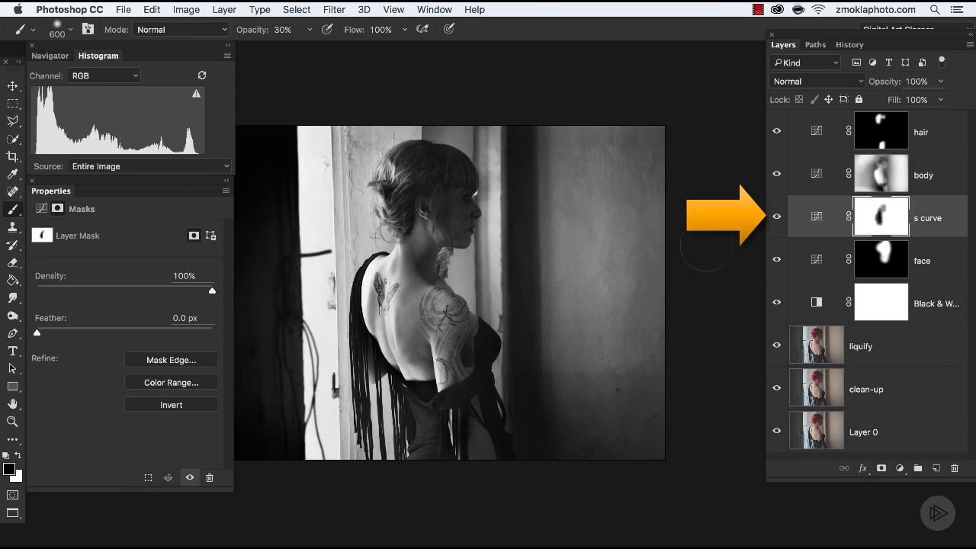
key("bracketright")
key("bracketright")
key("bracketright")
key("bracketright")
key("bracketright")
key("bracketright")
key("1")
key("bracketright")
key("bracketright")
key("bracketright")
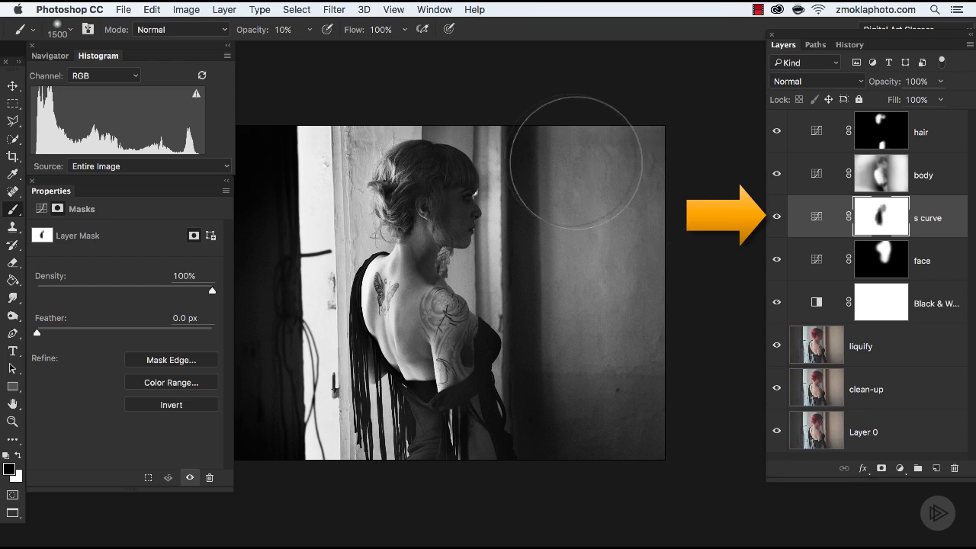
mouse_move(536, 142)
left_mouse_down()
mouse_move(541, 196)
mouse_move(576, 216)
left_mouse_up()
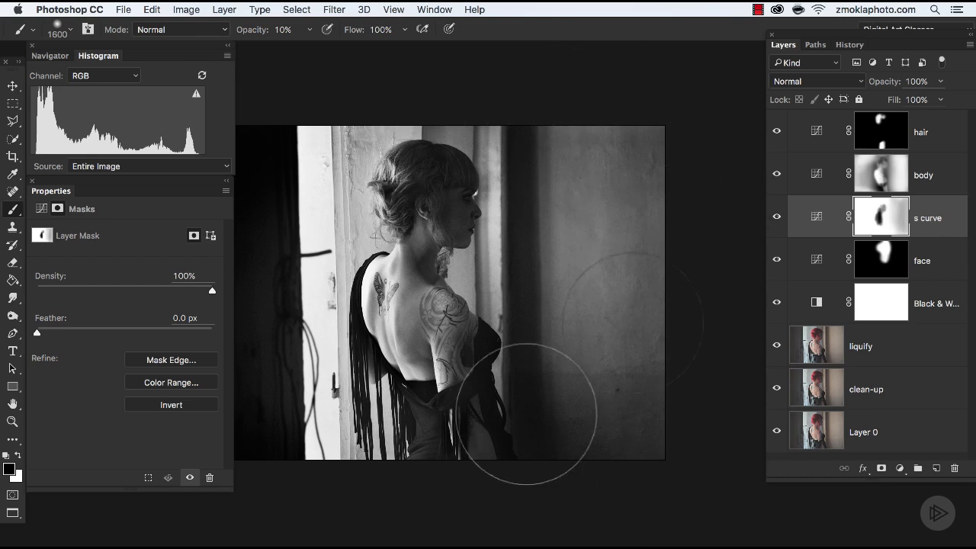
left_click_drag(545, 241, 640, 237)
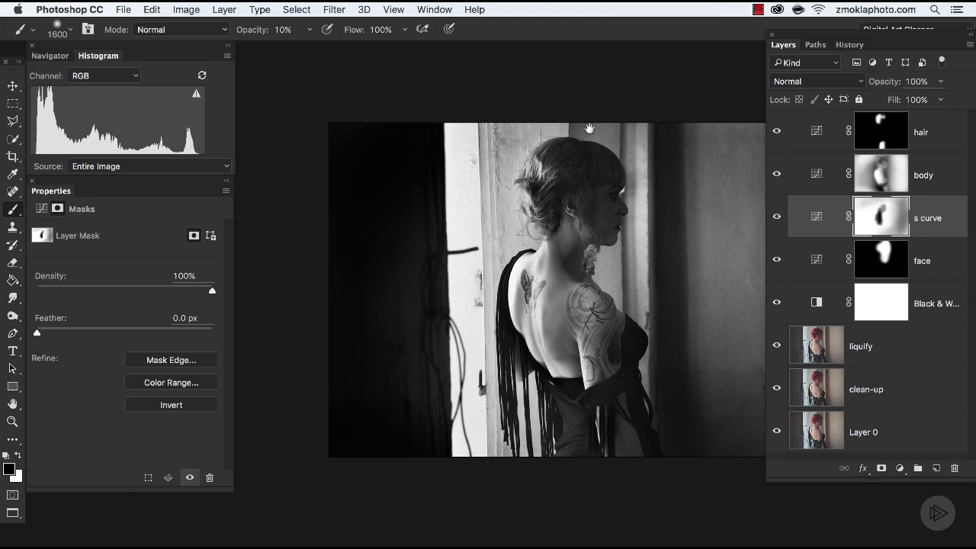
Paint black at 30% opacity on the s curve mask over the dark vertical band and door frame facing the woman, with brushes of size 300 to 250.
left_click_drag(588, 125, 506, 118)
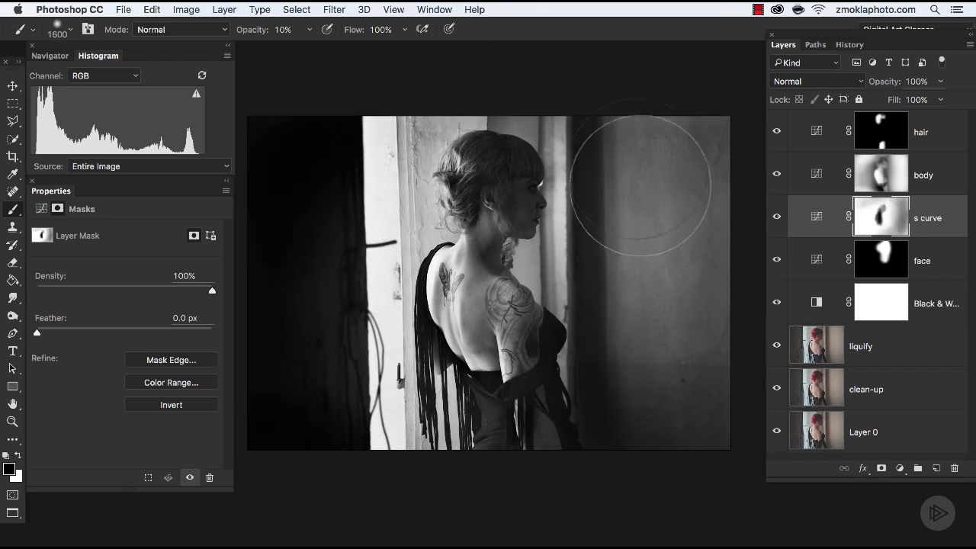
key("super+plus")
key("super+plus")
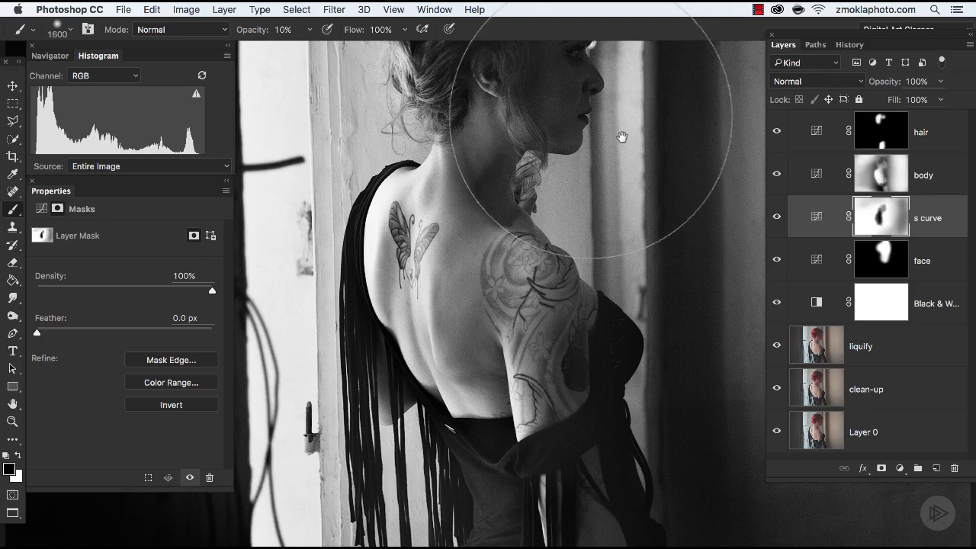
left_click_drag(648, 227, 534, 352)
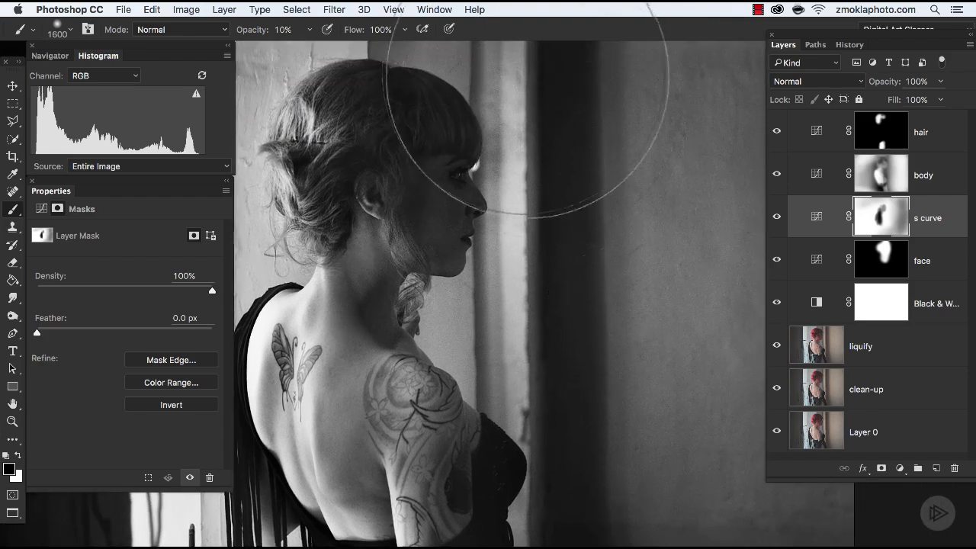
key("bracketleft")
key("bracketleft")
key("bracketleft")
key("bracketleft")
key("bracketleft")
key("bracketleft")
key("bracketleft")
key("bracketleft")
key("bracketleft")
key("bracketleft")
key("bracketleft")
key("bracketleft")
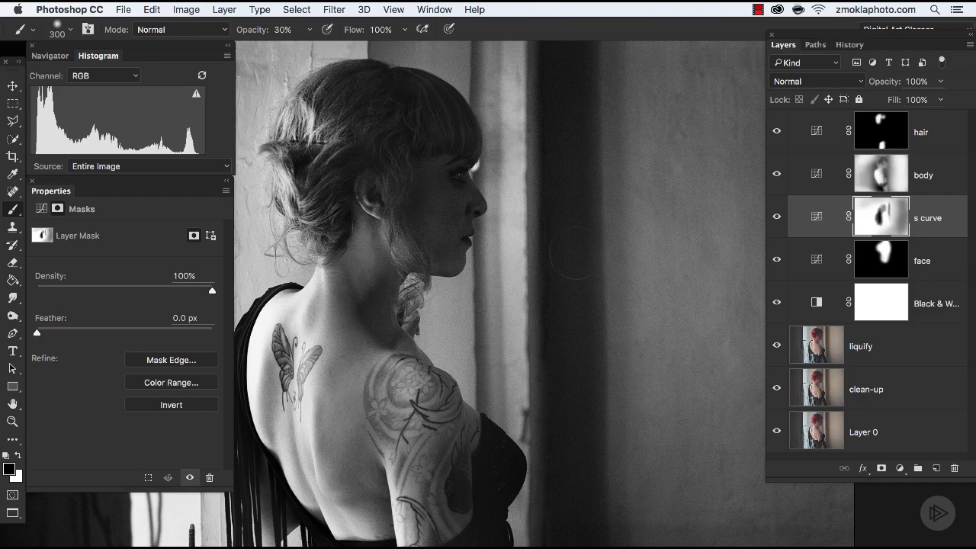
key("bracketleft")
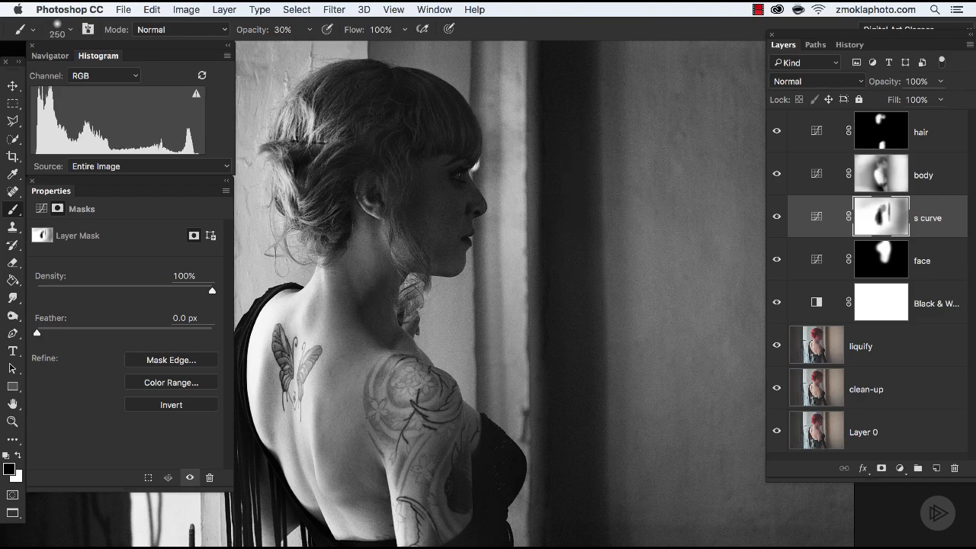
scroll(564, 229, "up", 3)
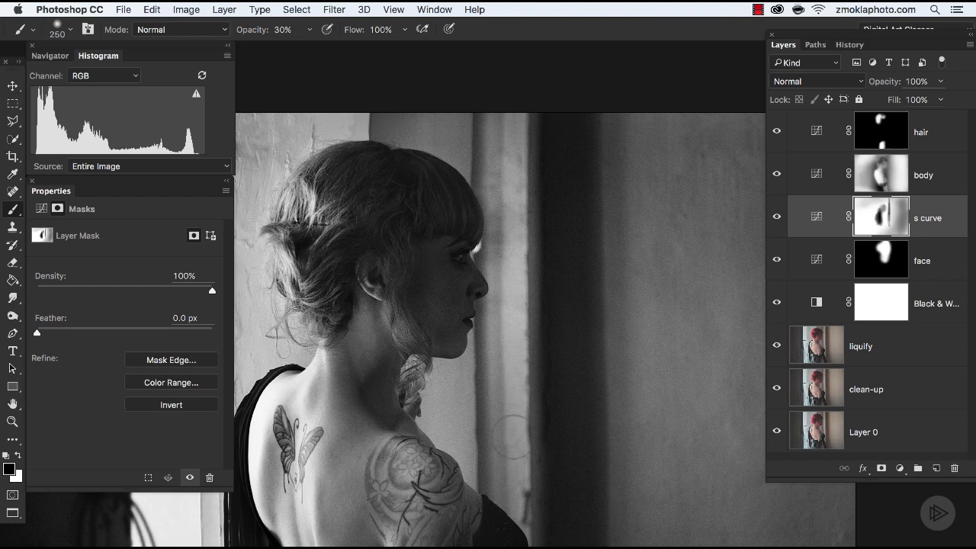
mouse_move(519, 354)
left_mouse_down()
mouse_move(519, 283)
mouse_move(516, 407)
left_mouse_up()
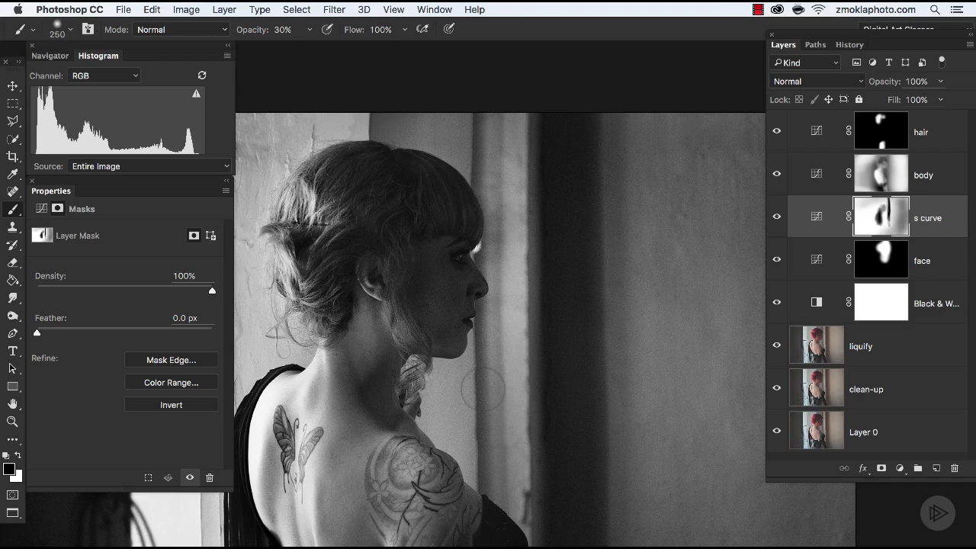
Paint black at 30% opacity on the s curve mask over the bright door frame and dark area behind the woman's back with a size 1400 brush.
key("super+0")
left_click_drag(659, 271, 677, 289)
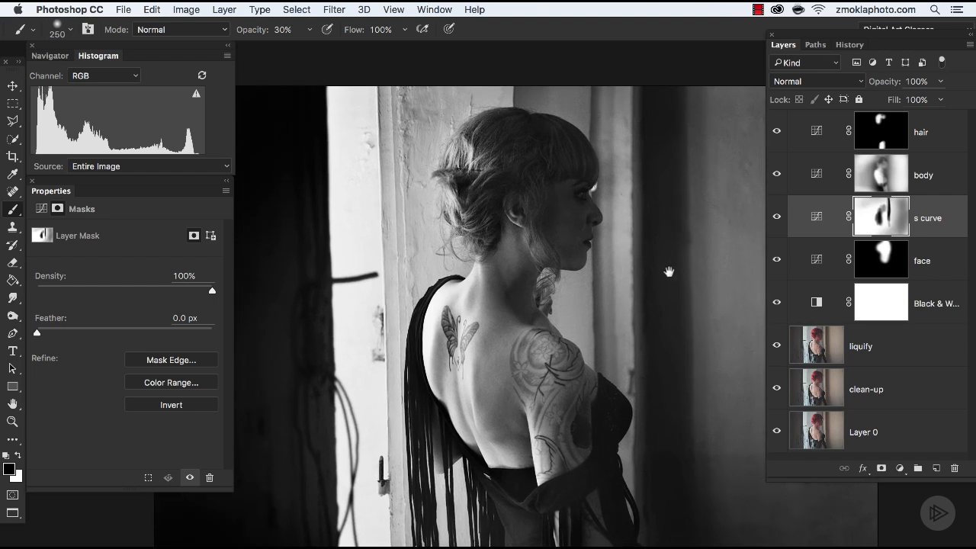
key("bracketright")
key("bracketright")
key("bracketright")
key("bracketright")
key("bracketright")
key("bracketright")
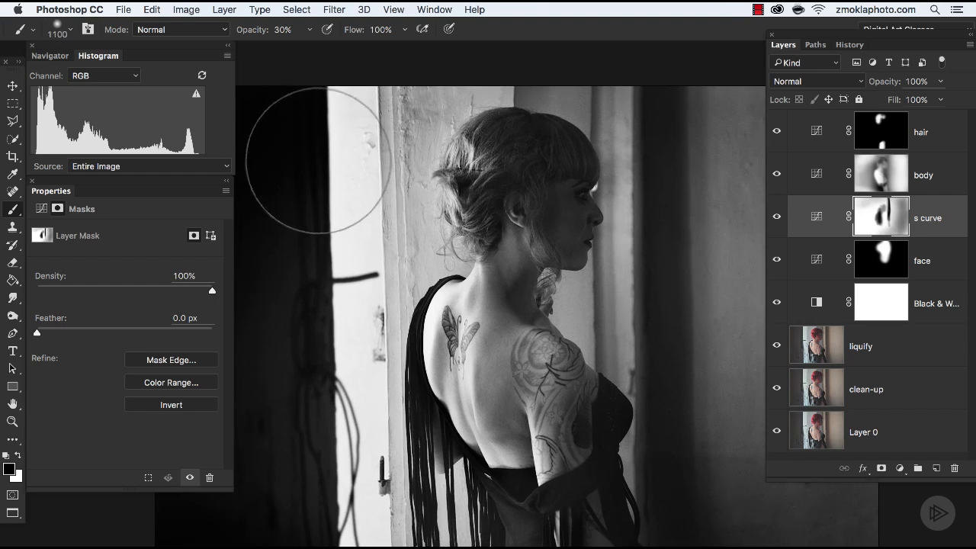
key("bracketright")
key("bracketright")
key("bracketright")
key("bracketright")
key("bracketright")
key("bracketright")
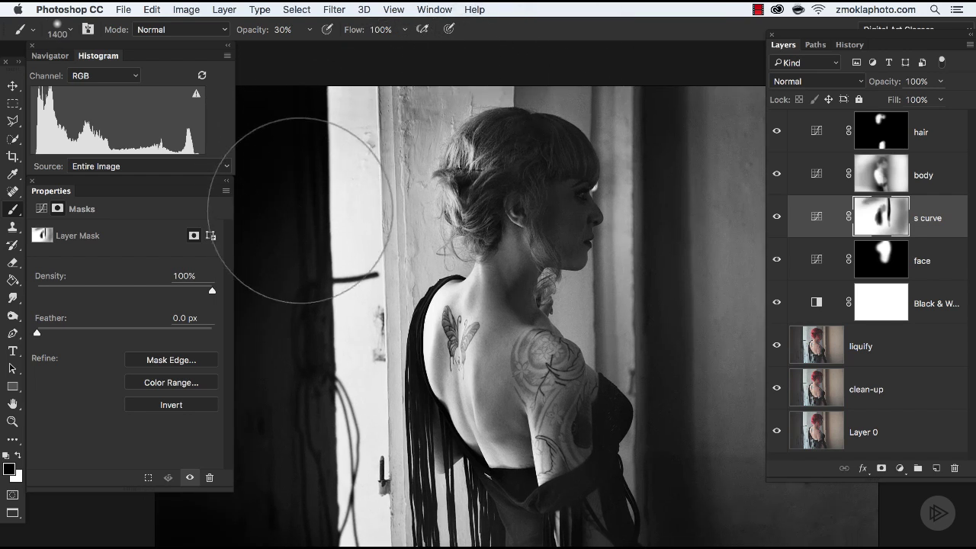
left_click_drag(353, 517, 353, 526)
left_click_drag(397, 339, 433, 193)
key("super+minus")
left_click_drag(458, 363, 433, 360)
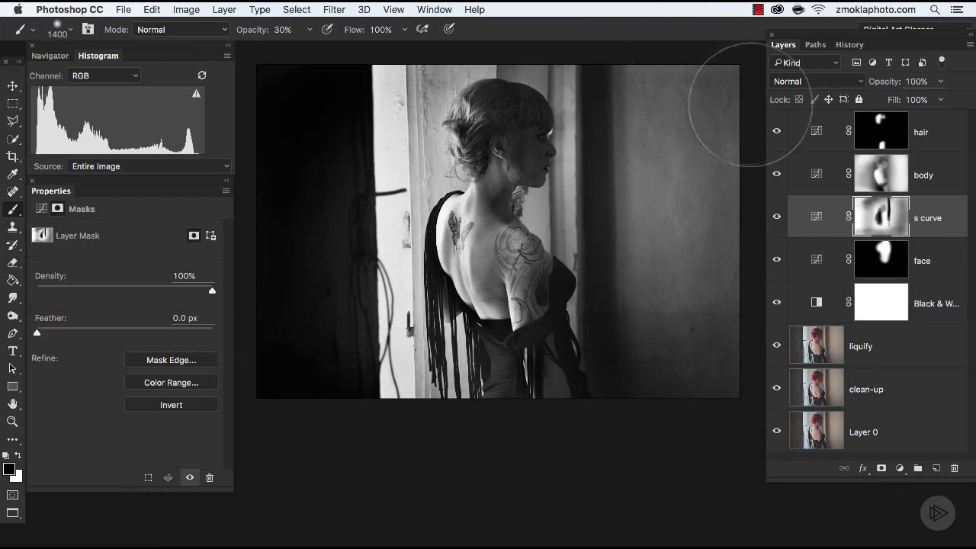
Compare the image with the body layer hidden and shown, and adjust the highlight point of its curve to input 207, output 242.
left_click(777, 176)
left_click(778, 176)
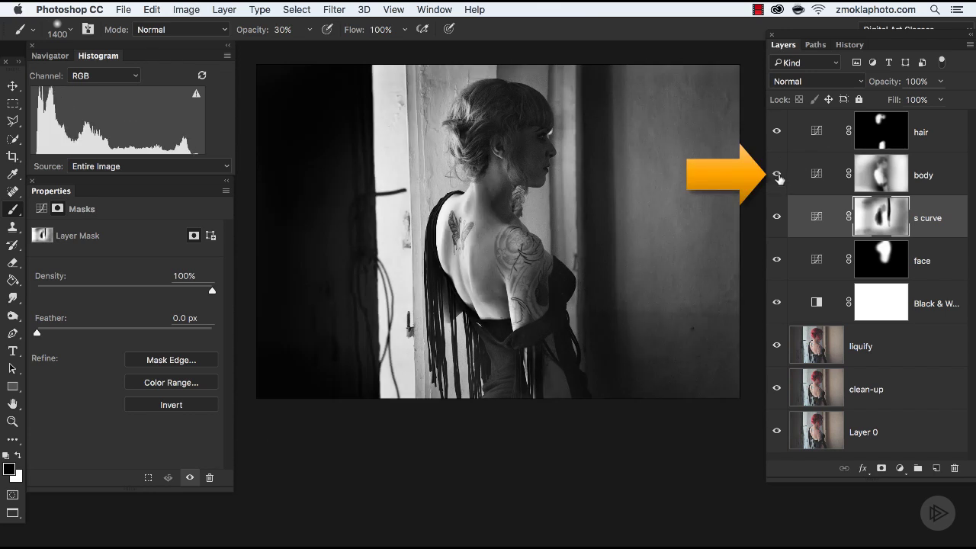
key("super+plus")
key("super+plus")
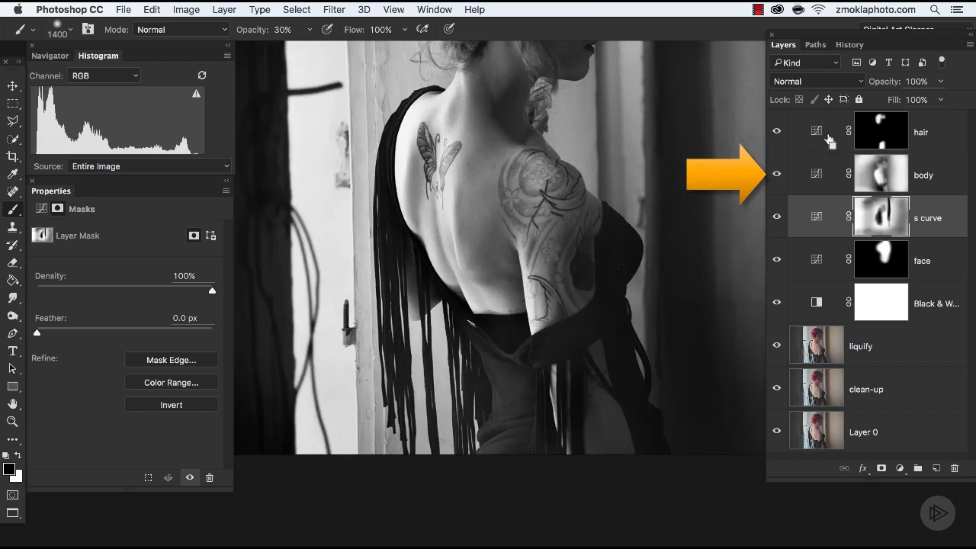
left_click_drag(629, 191, 636, 272)
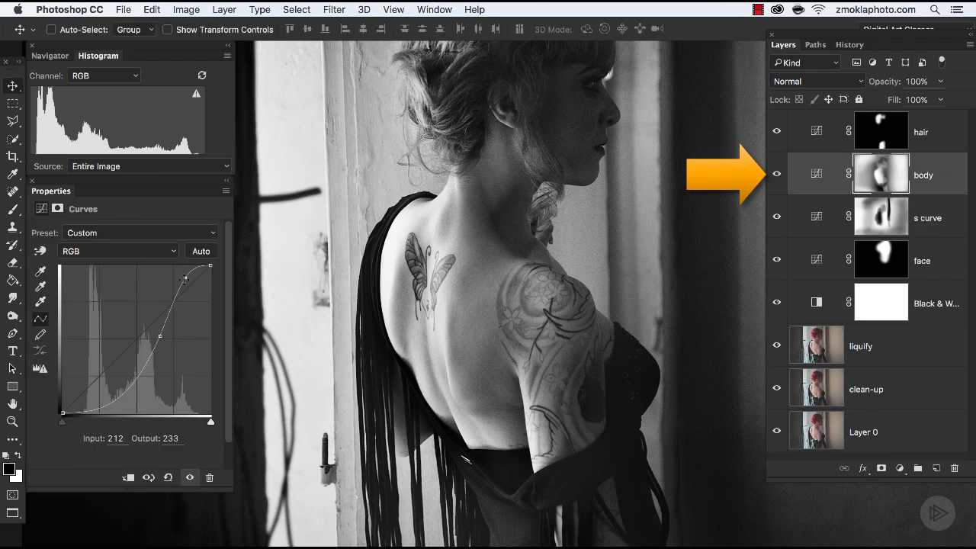
left_click_drag(184, 280, 186, 276)
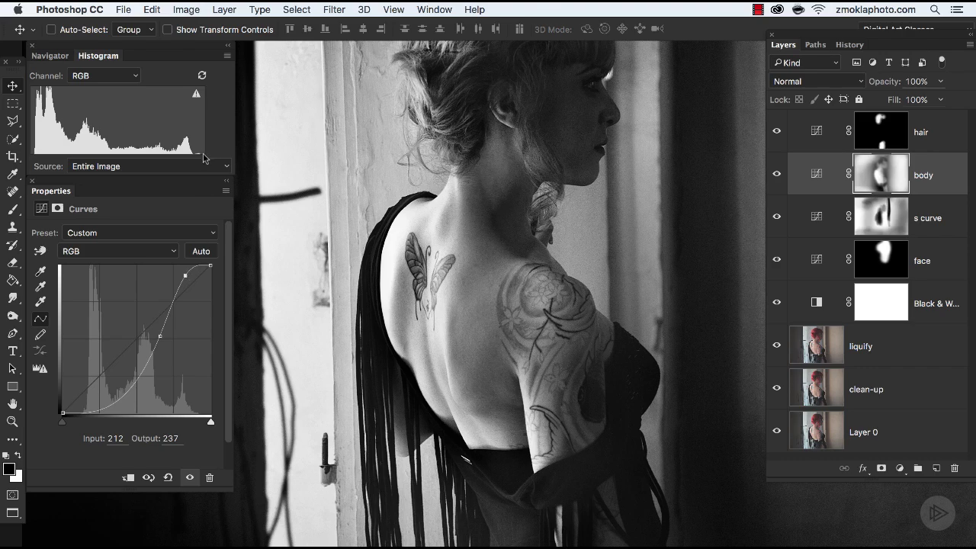
left_click_drag(185, 276, 182, 270)
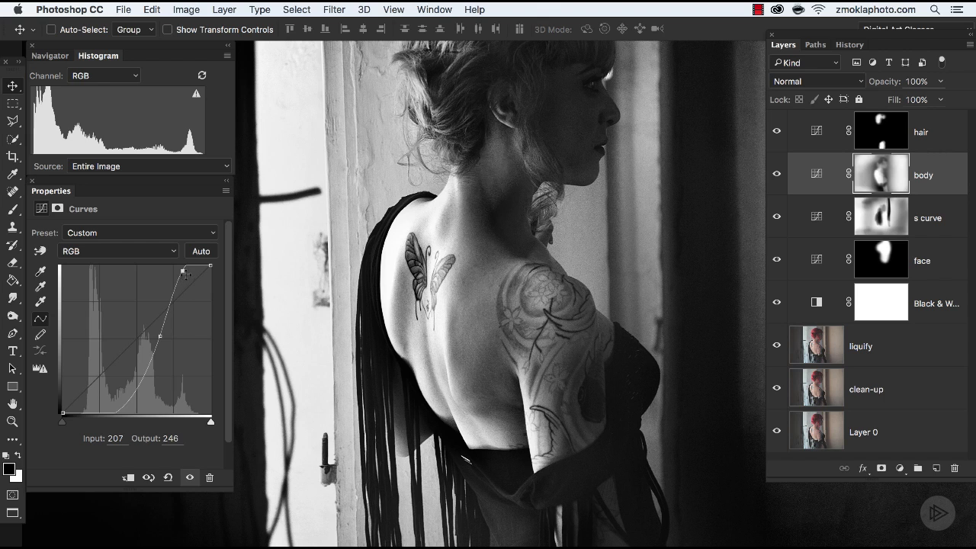
left_click_drag(182, 271, 183, 274)
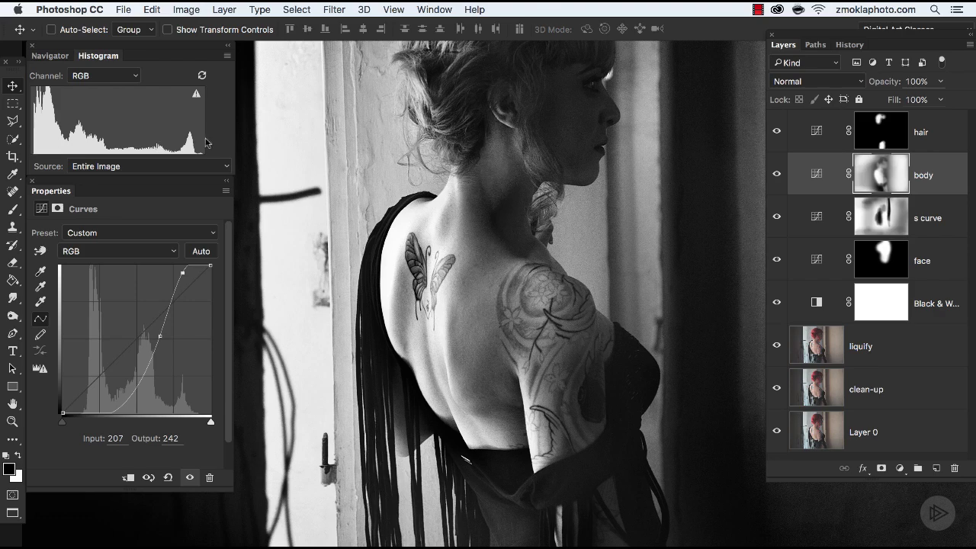
Compare the original Layer 0 alone with all layers shown, and review the whole black-and-white image.
left_click(777, 432, "alt")
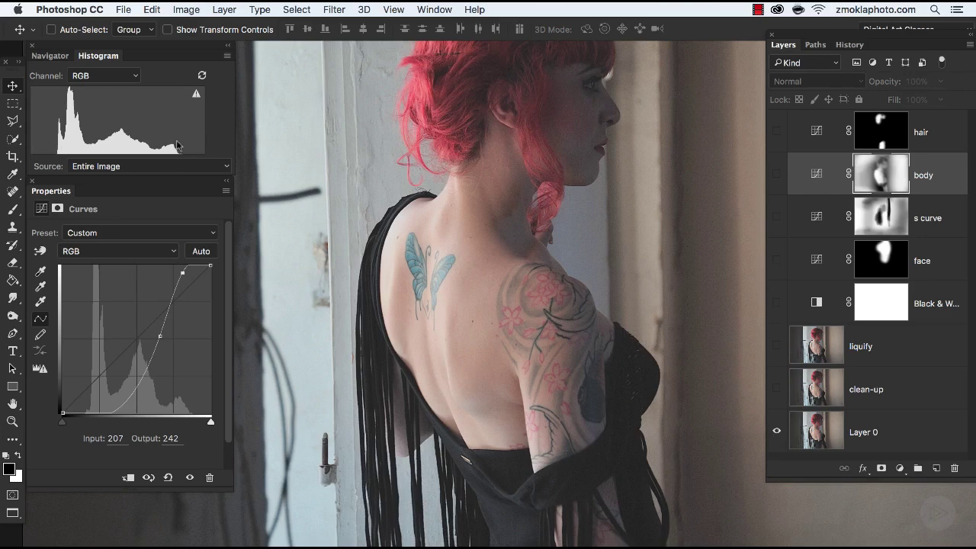
left_click(777, 432, "alt")
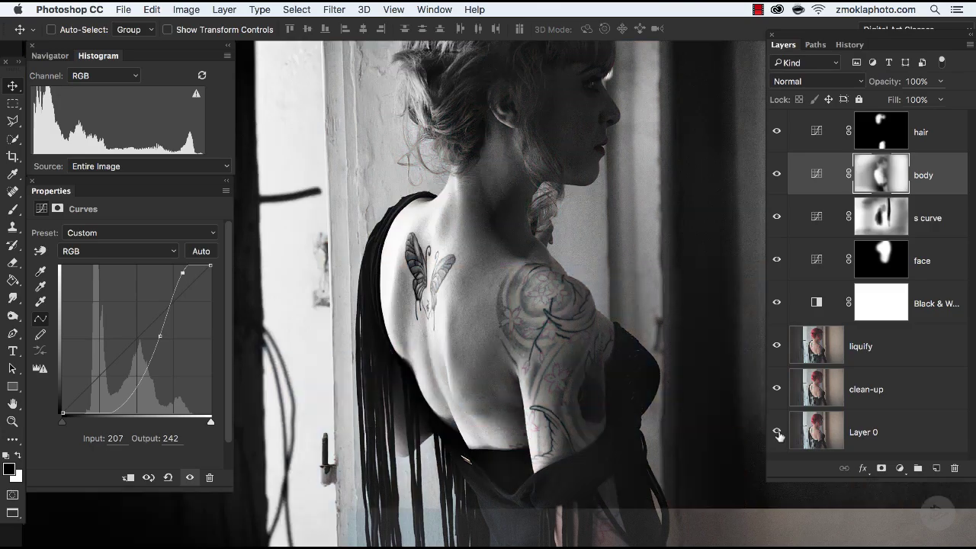
key("super+0")
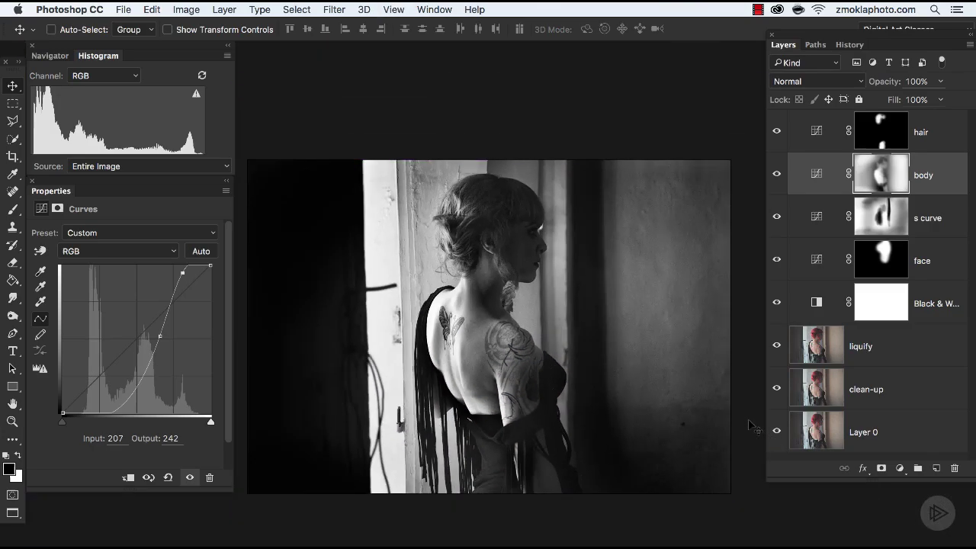
left_click_drag(679, 359, 680, 289)
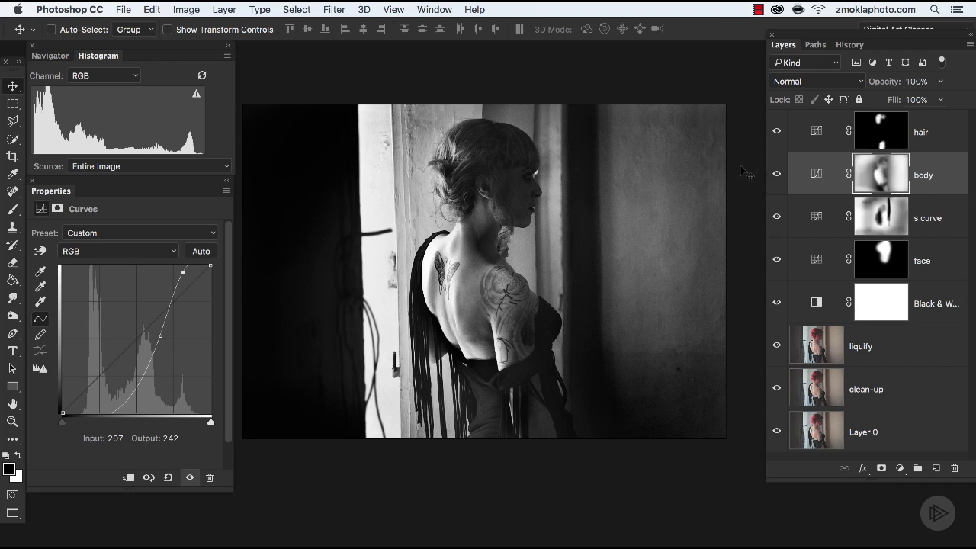